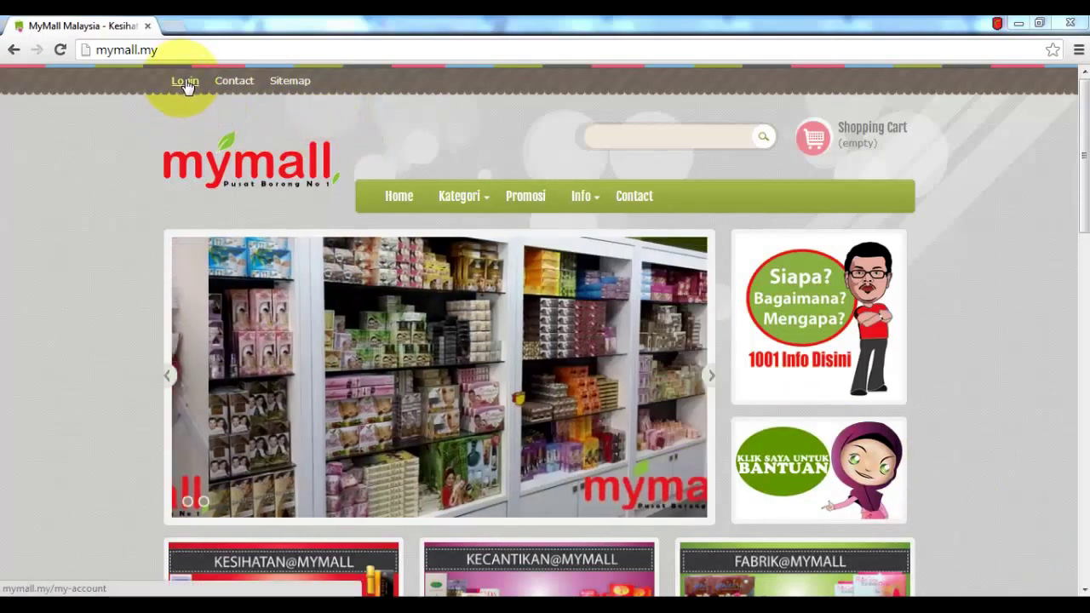
# Log in to the MyMall customer account with the saved email address and the account password
pyautogui.click(186, 84)
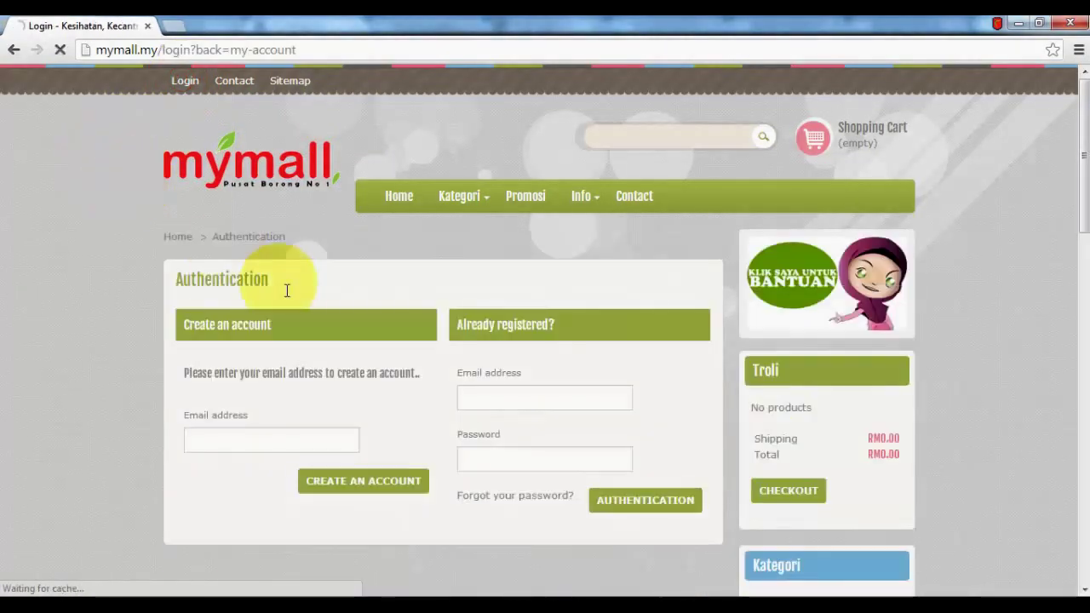
pyautogui.click(490, 396)
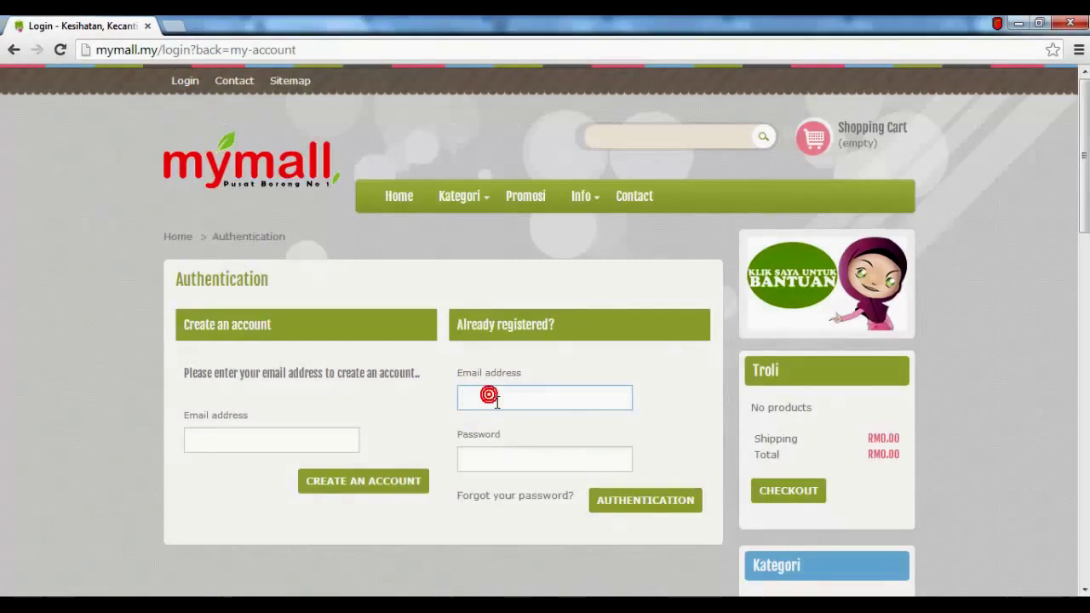
pyautogui.write('ali')
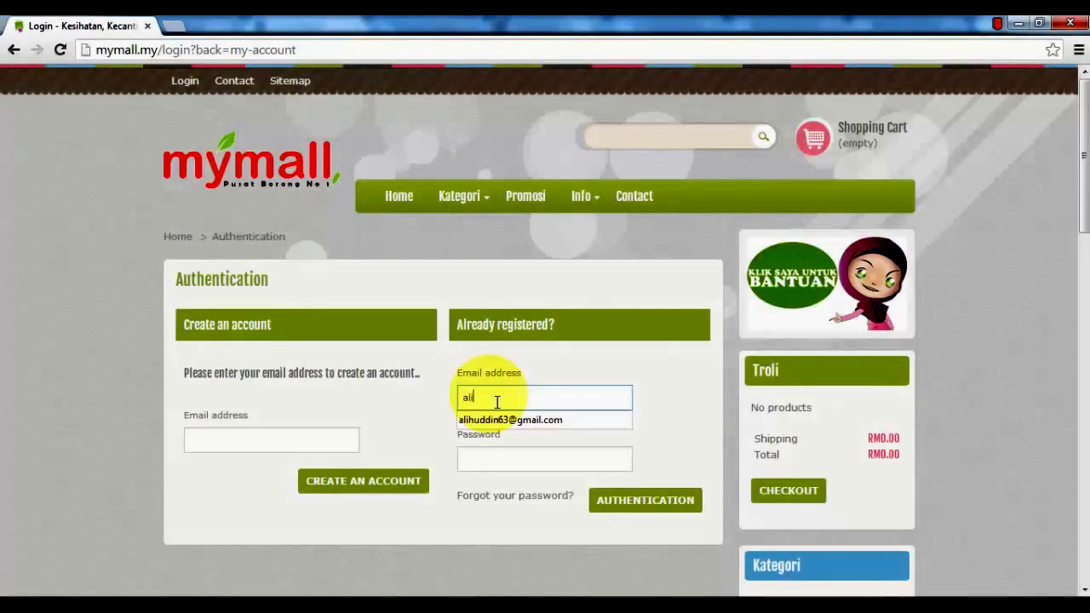
pyautogui.press('Down')
pyautogui.press('Return')
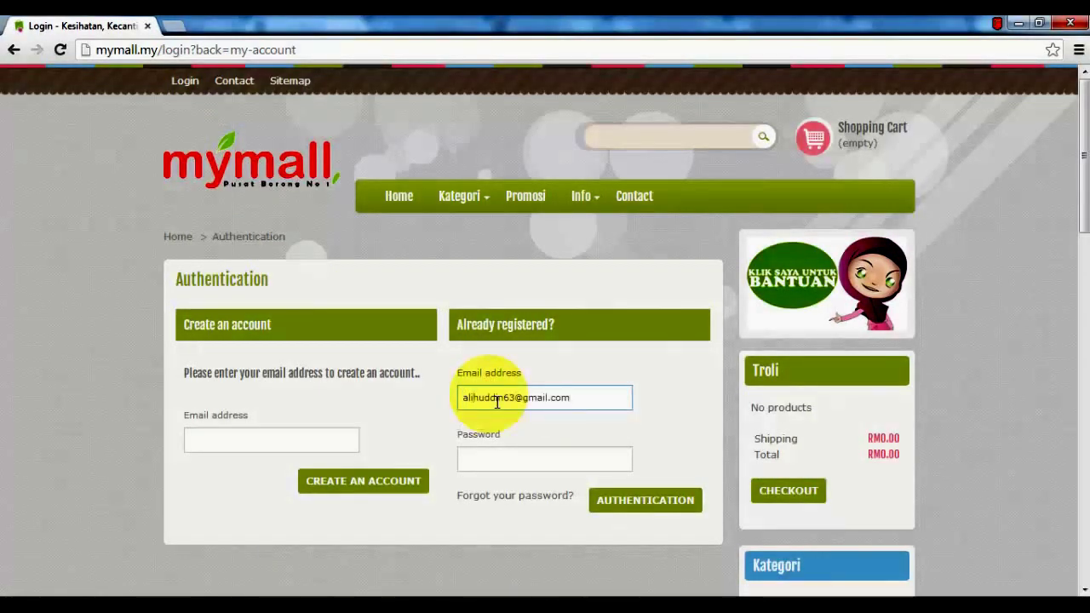
pyautogui.press('Tab')
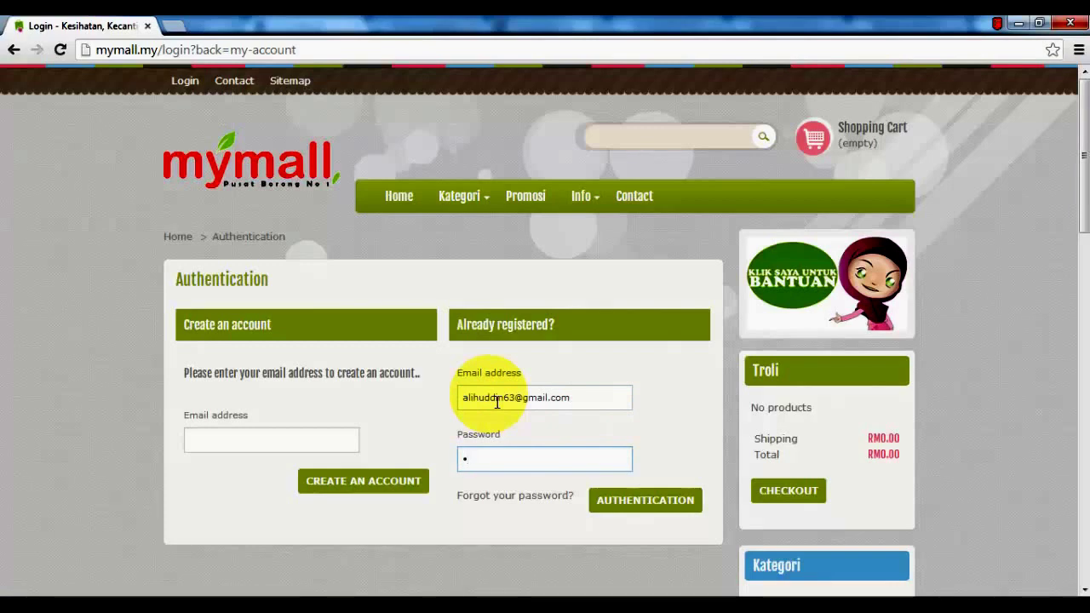
pyautogui.write('••••••')
pyautogui.click(645, 504)
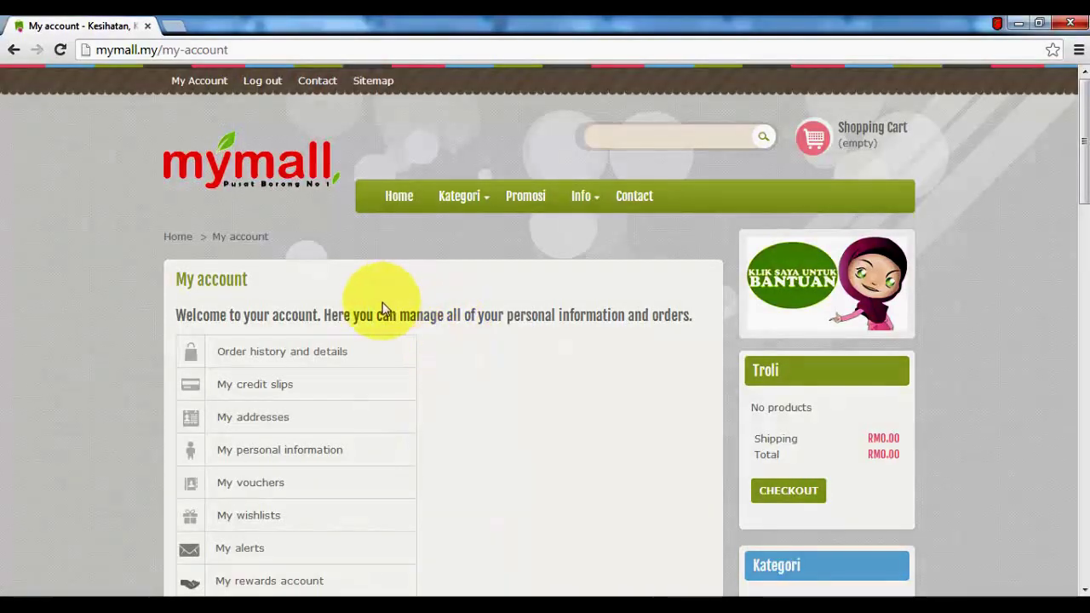
# Return to the store home and open Kecantikan > Wangian Lelaki from the Kategori menu
pyautogui.click(399, 201)
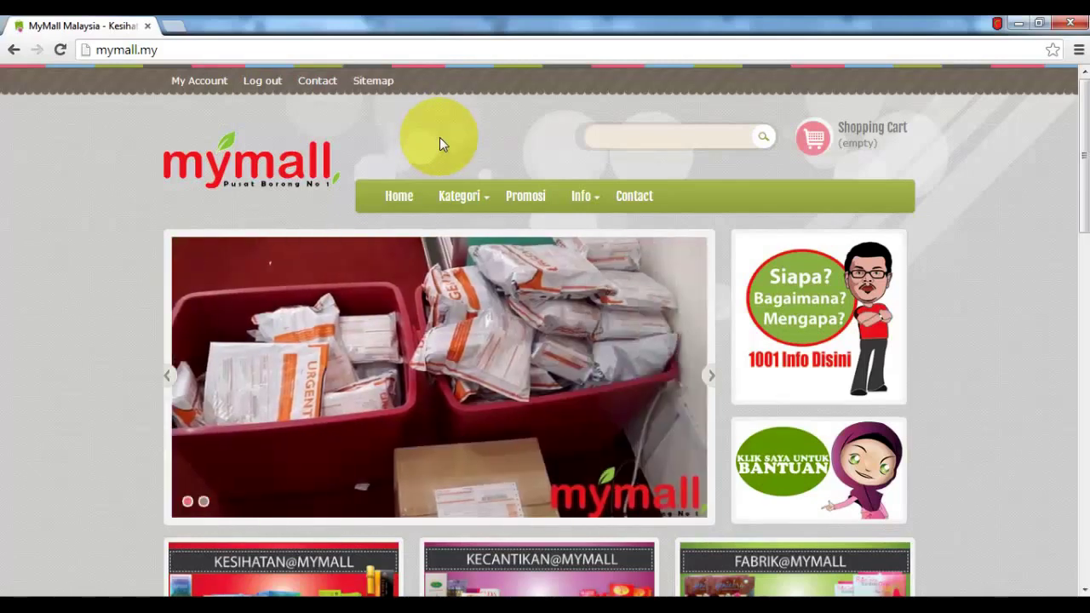
pyautogui.moveTo(466, 200)
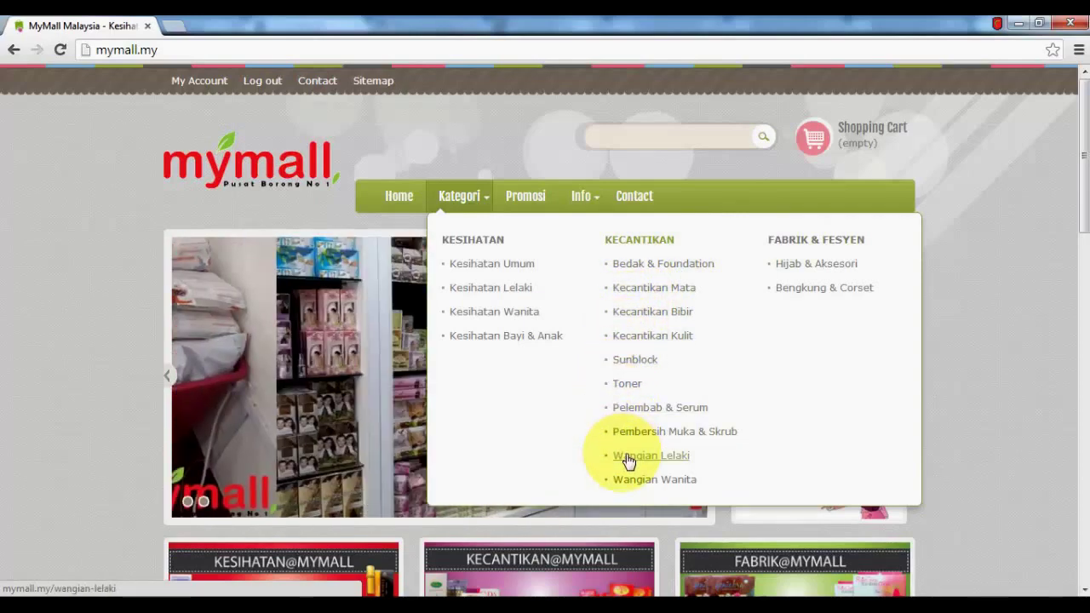
pyautogui.click(625, 457)
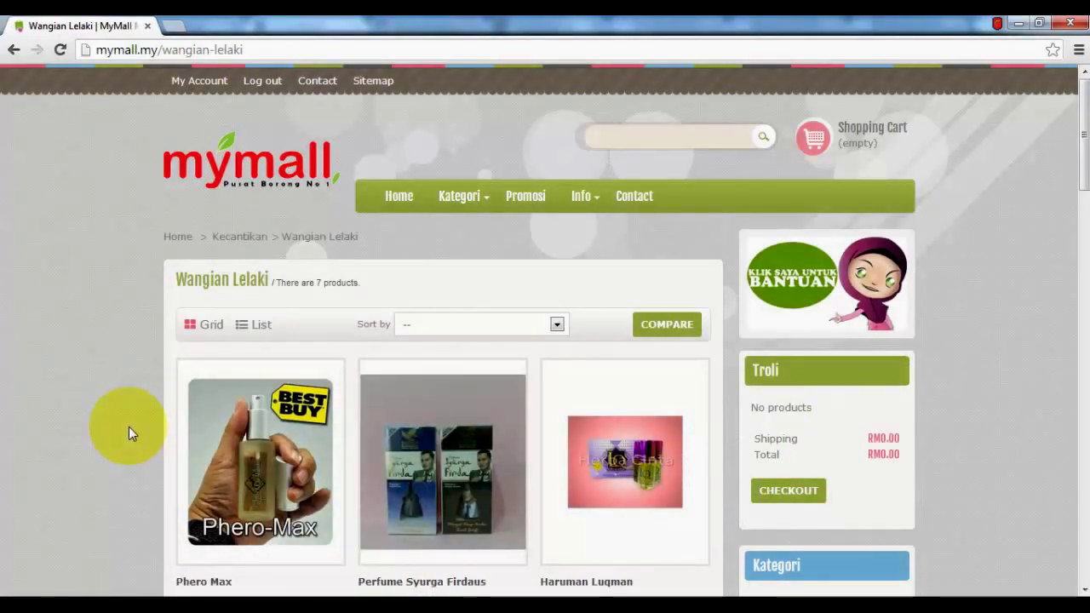
# Browse down the Wangian Lelaki listing to Perfume Syurga Firdaus at RM16.90
pyautogui.scroll(-2, 129, 426)
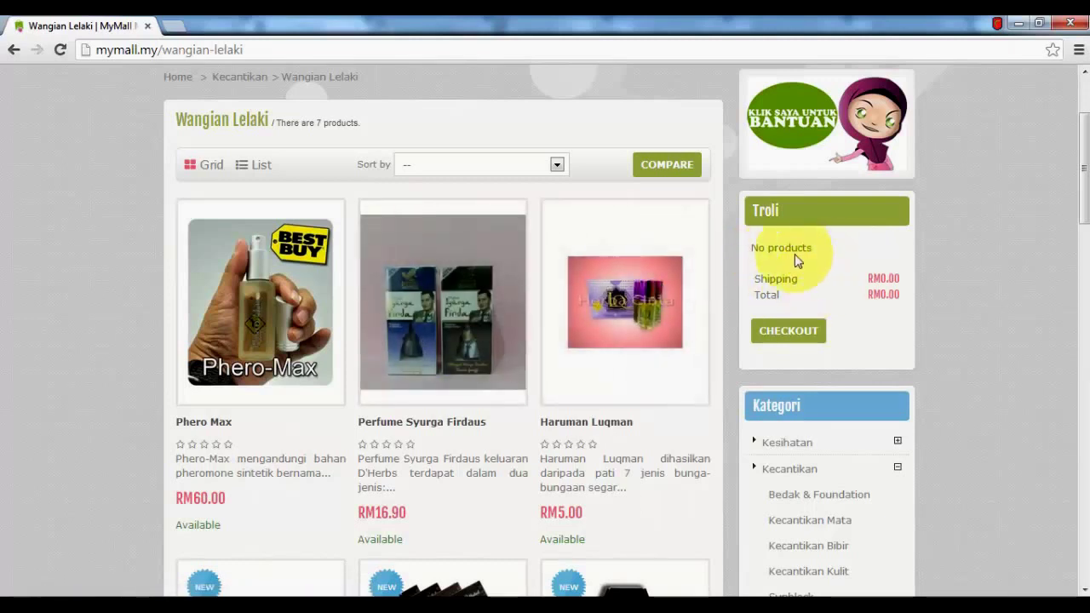
pyautogui.moveTo(449, 323)
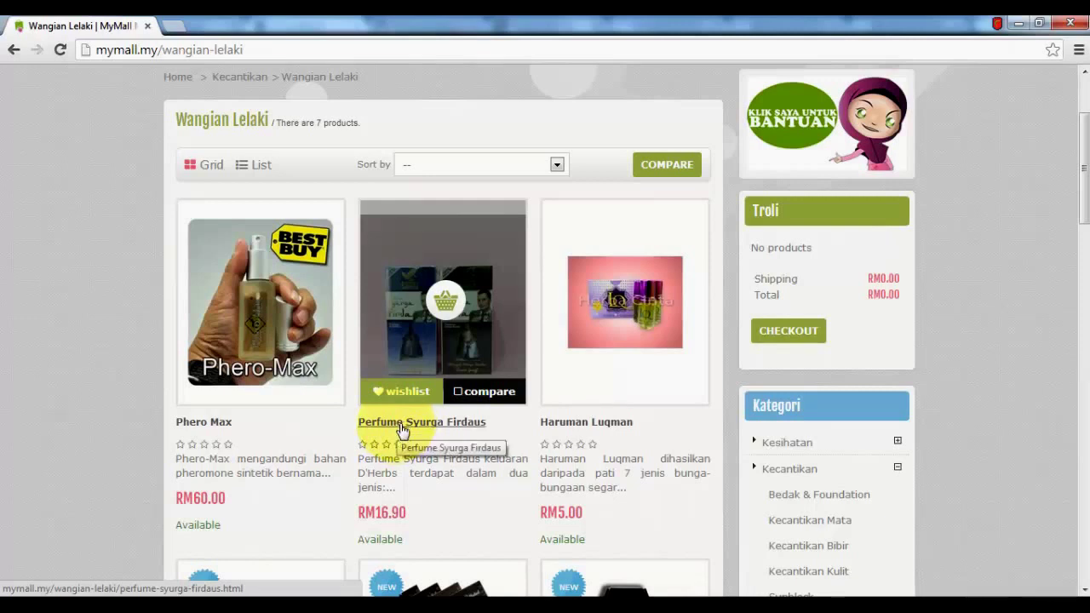
# Open Perfume Syurga Firdaus and check its Jenis variants, leaving the selection unchanged
pyautogui.click(403, 432)
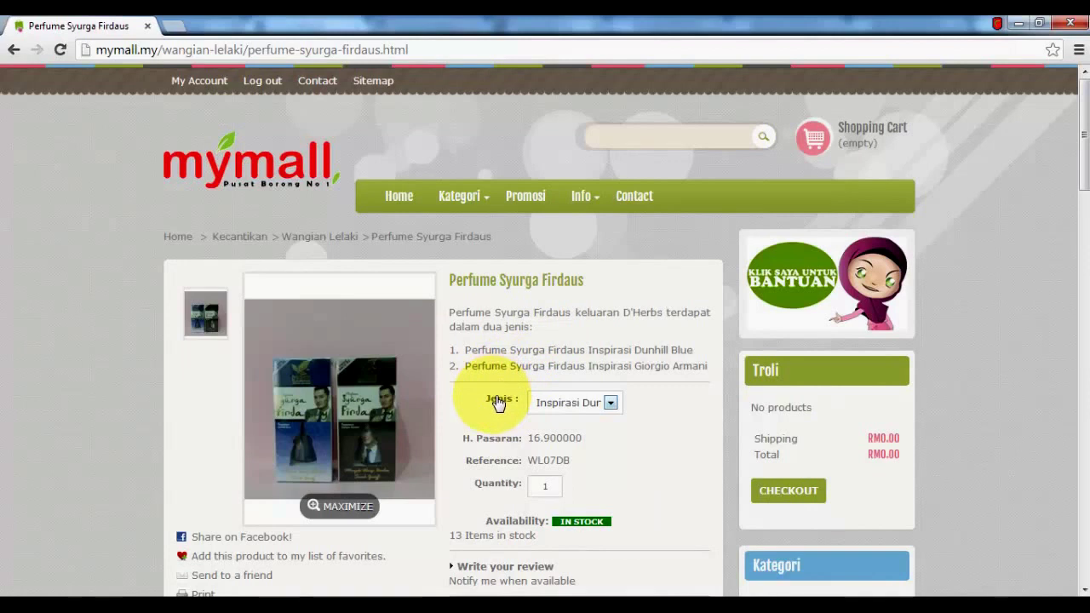
pyautogui.click(548, 406)
pyautogui.click(550, 404)
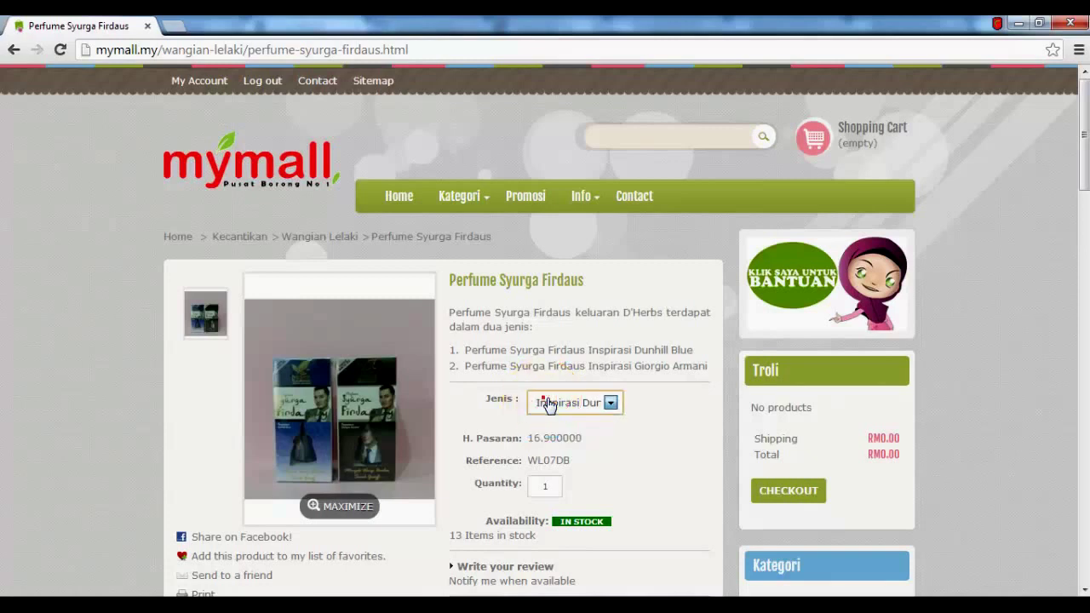
pyautogui.click(552, 487)
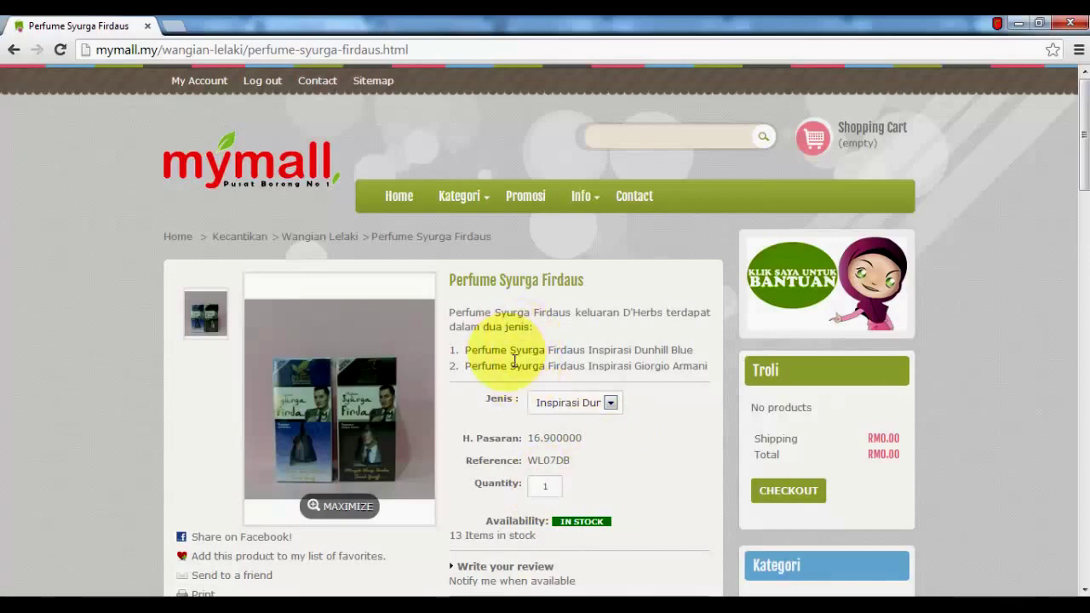
# Go back to the Wangian Lelaki product list via the breadcrumb
pyautogui.scroll(-2, 508, 385)
pyautogui.scroll(2, 508, 385)
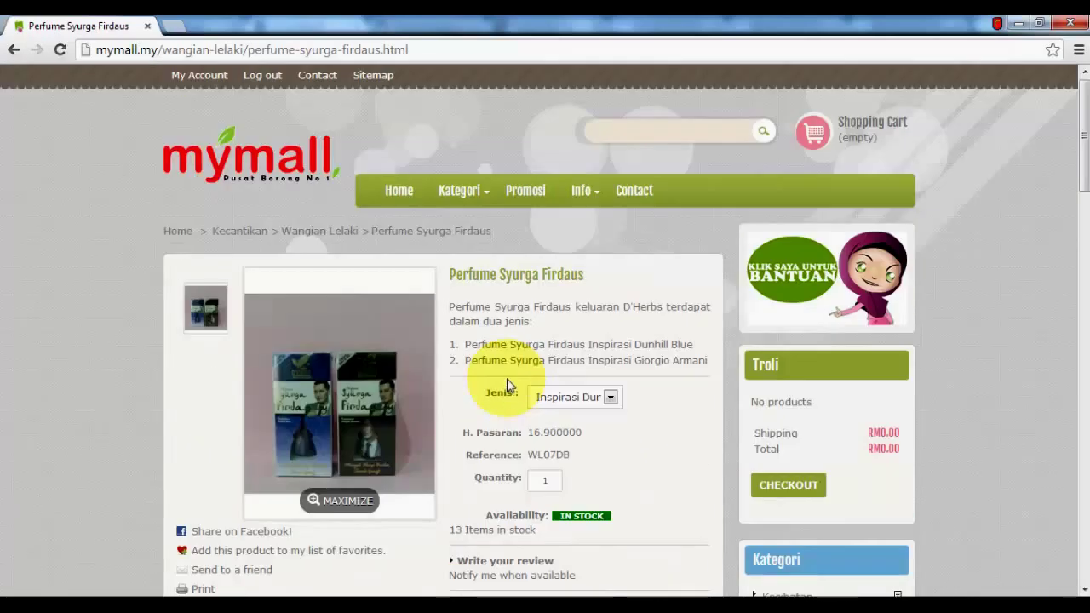
pyautogui.click(329, 232)
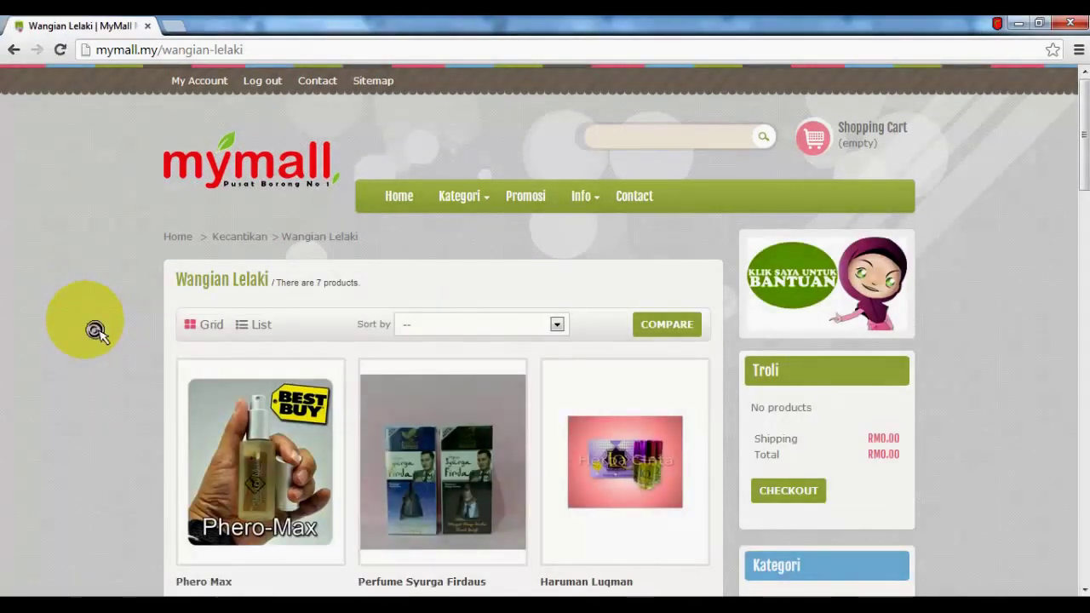
# Open Masculin Natural Spray (RM25.00, La Fraiche, 3 in stock) and check its quantity of 1
pyautogui.scroll(-5, 92, 332)
pyautogui.scroll(-5, 96, 332)
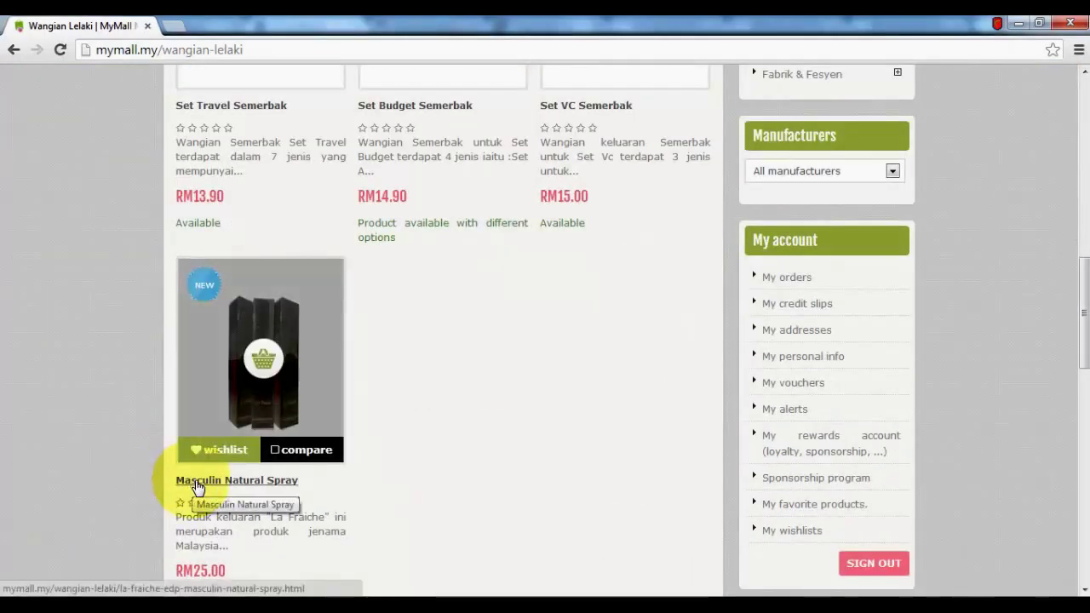
pyautogui.click(197, 483)
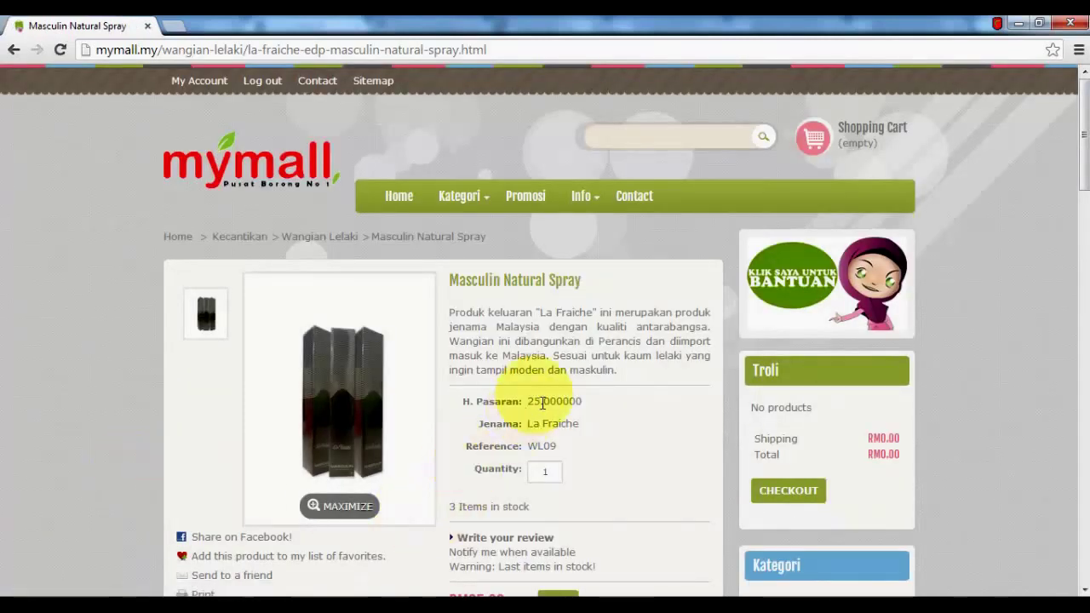
pyautogui.scroll(-1, 562, 375)
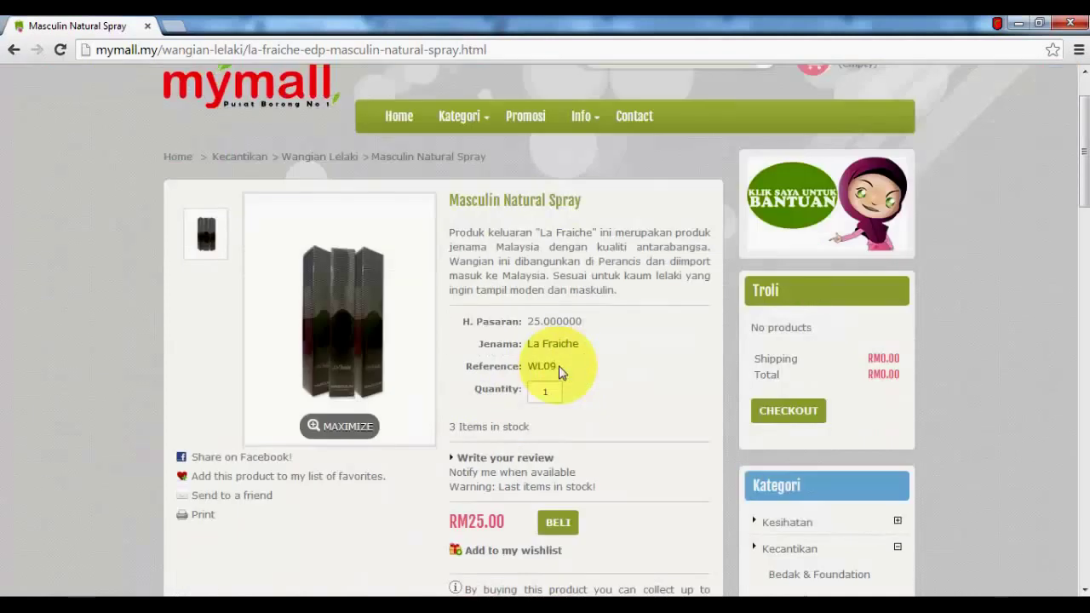
pyautogui.click(554, 389)
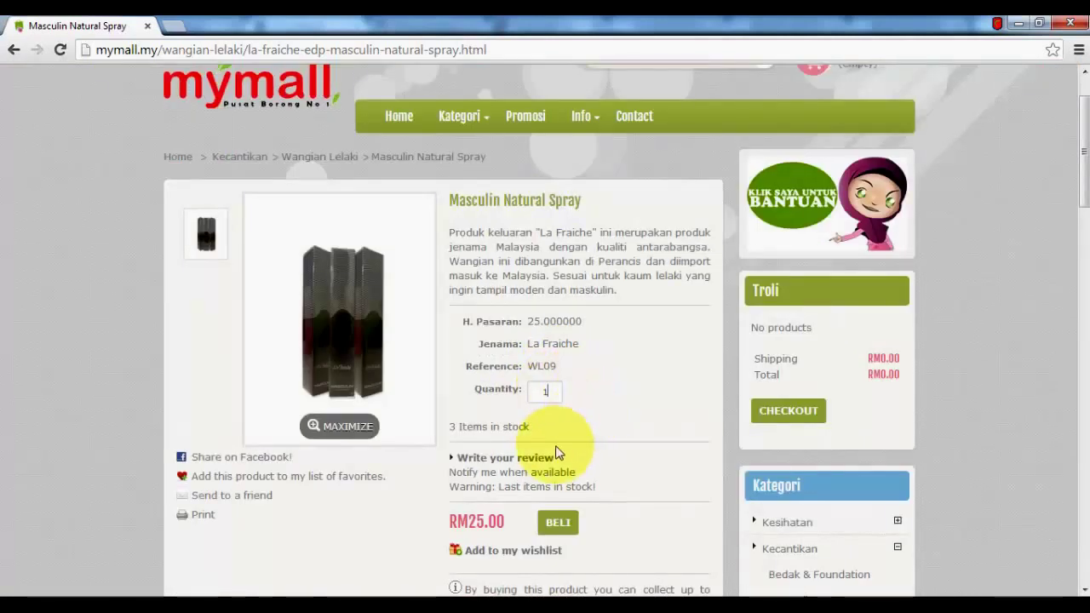
# Add one Masculin Natural Spray to the cart and go to checkout, totalling RM32.00
pyautogui.click(575, 528)
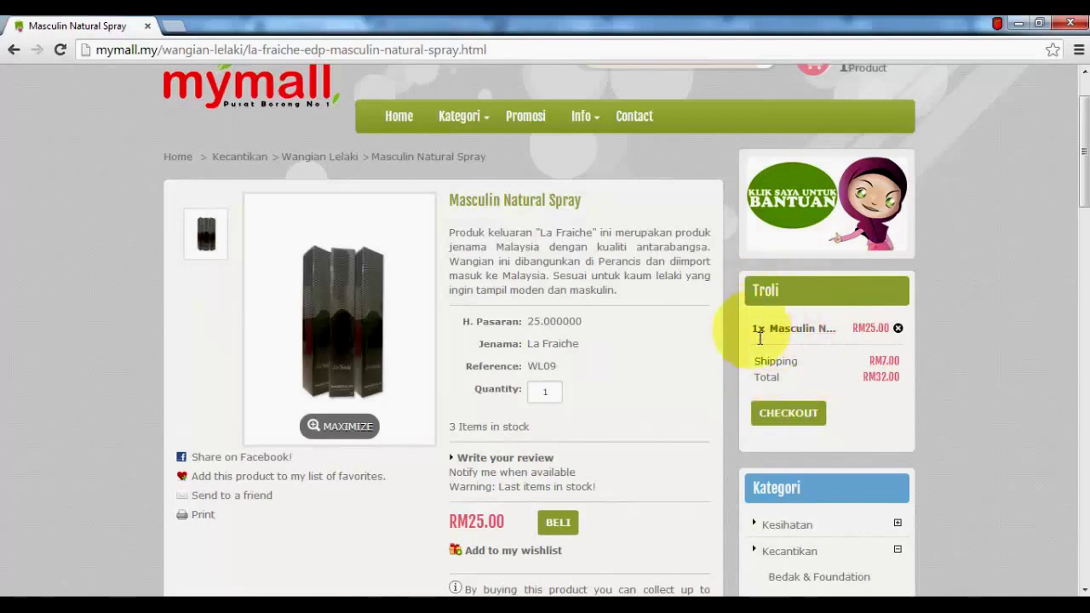
pyautogui.scroll(2, 800, 359)
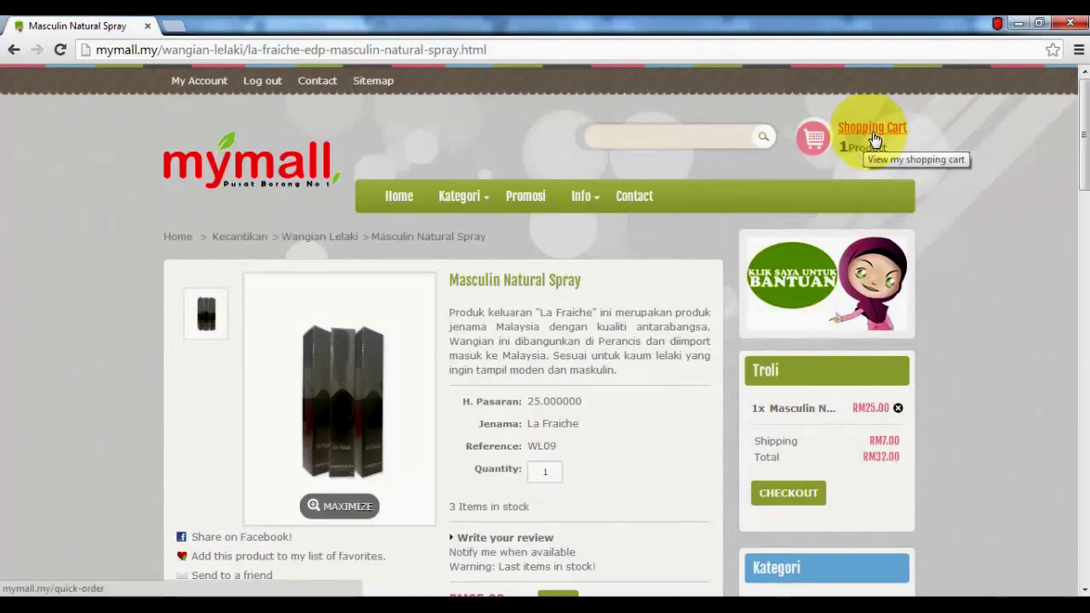
pyautogui.scroll(-3, 926, 208)
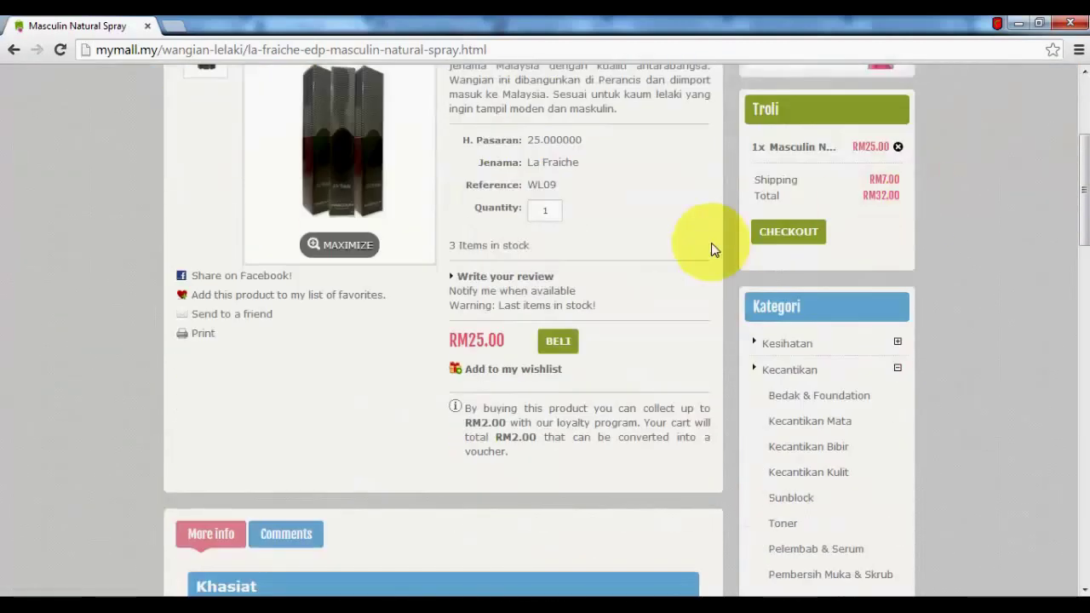
pyautogui.scroll(1, 603, 279)
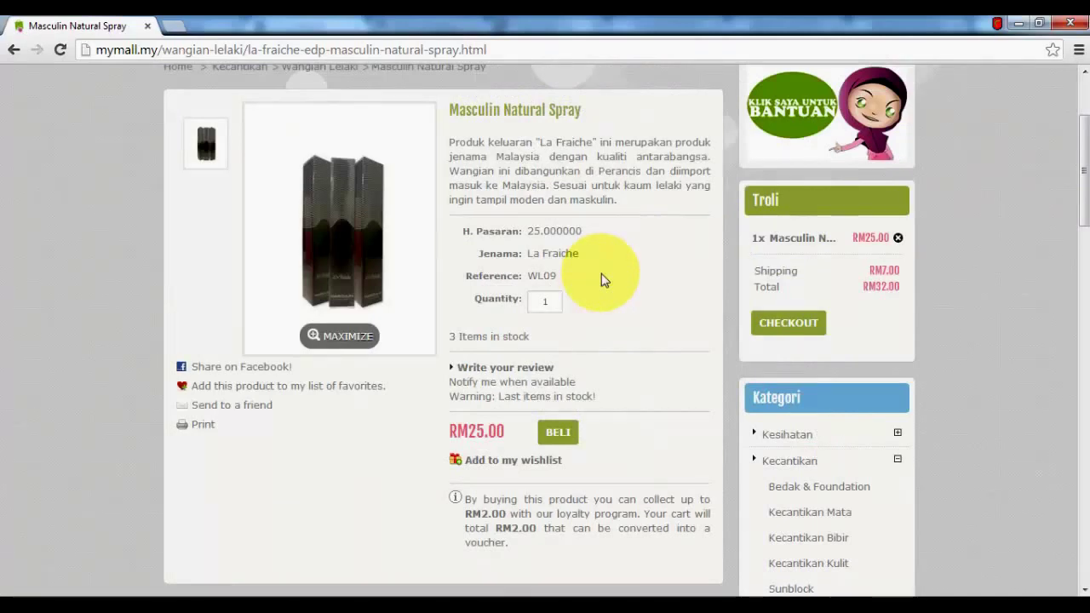
pyautogui.scroll(1, 601, 273)
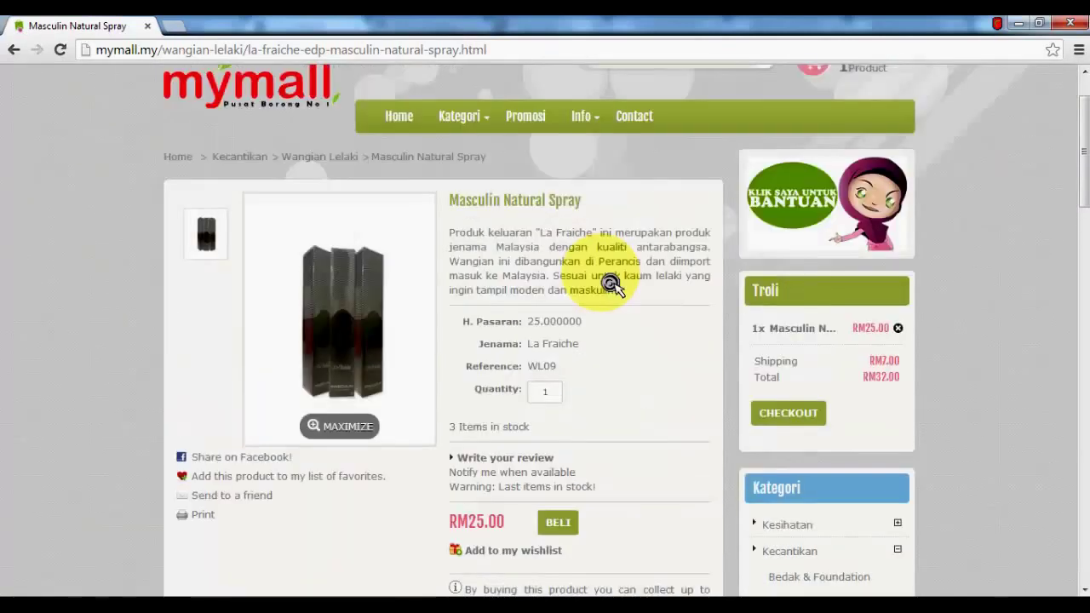
pyautogui.scroll(-1, 611, 284)
pyautogui.scroll(1, 608, 281)
pyautogui.moveTo(487, 152)
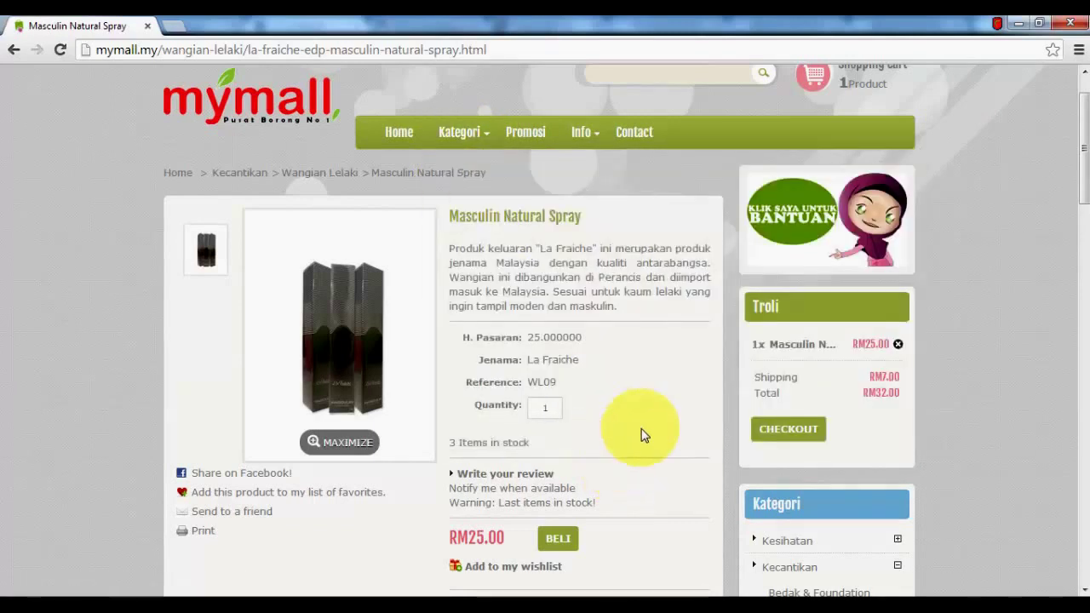
pyautogui.click(788, 430)
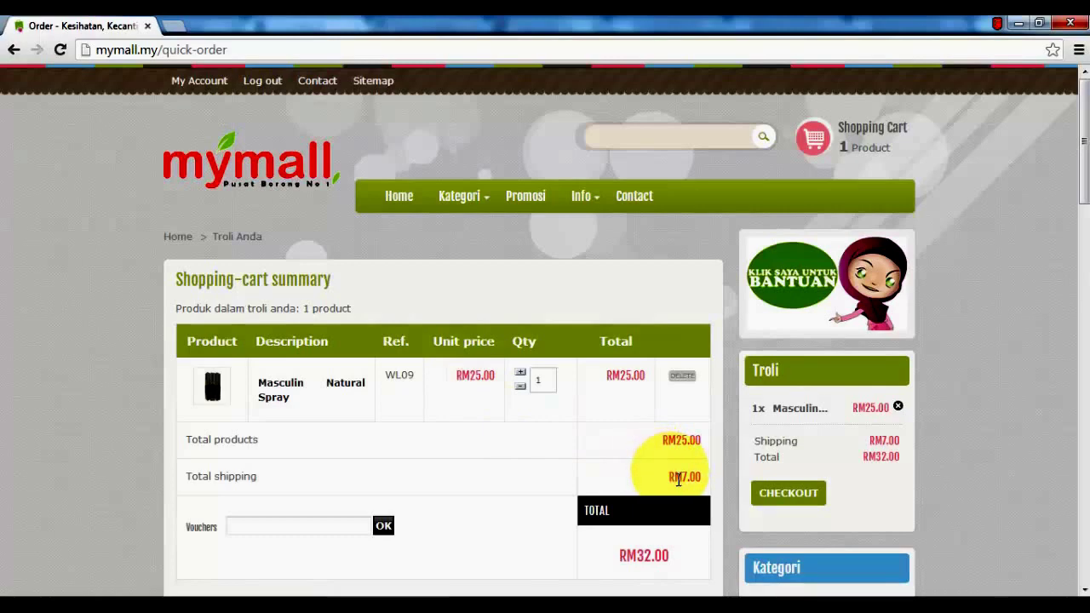
# Check the RM32.00 cart summary and 'My address' as both delivery and billing address
pyautogui.click(645, 557)
pyautogui.scroll(-3, 644, 557)
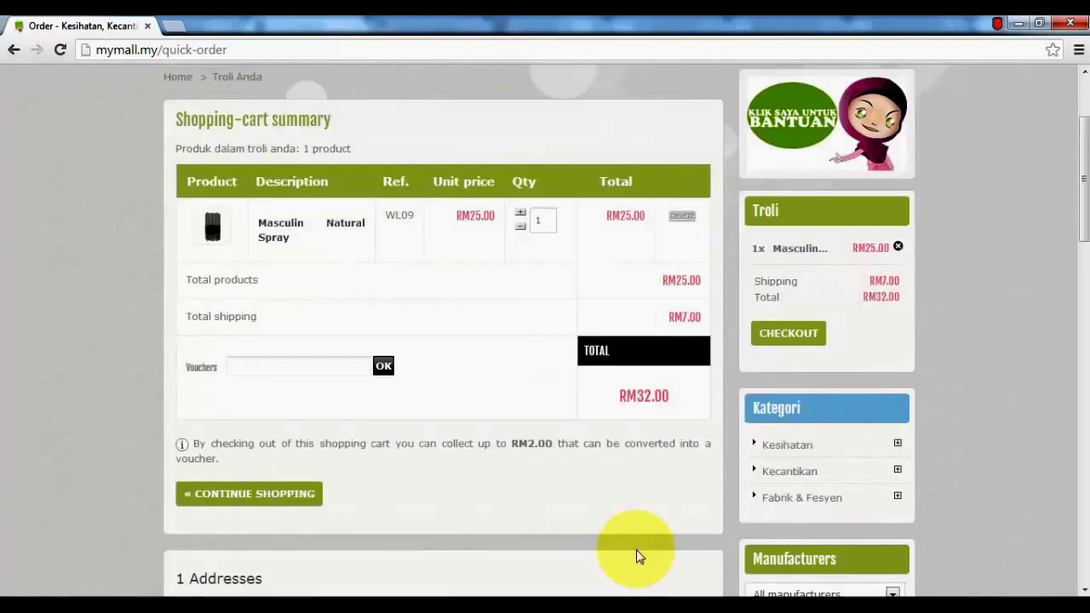
pyautogui.scroll(-4, 644, 558)
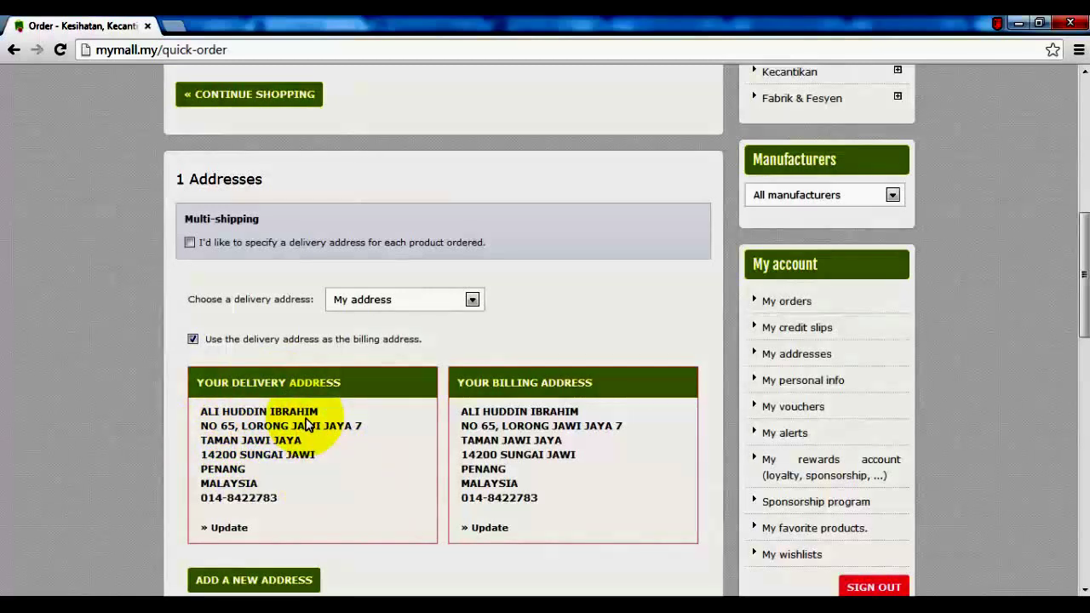
pyautogui.scroll(2, 294, 419)
pyautogui.scroll(-1, 302, 421)
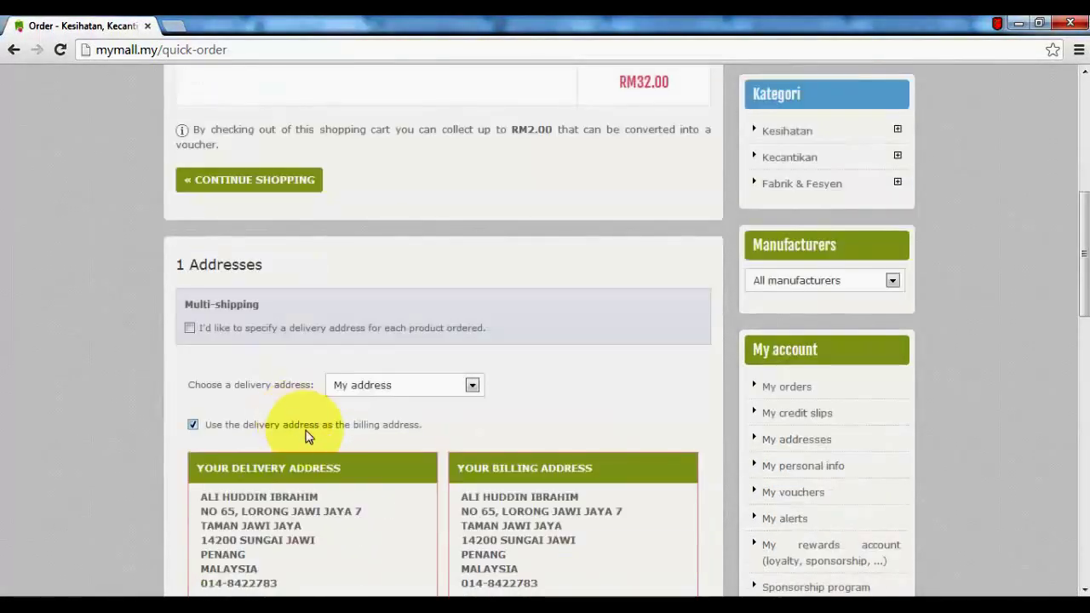
pyautogui.scroll(2, 308, 436)
pyautogui.scroll(1, 460, 440)
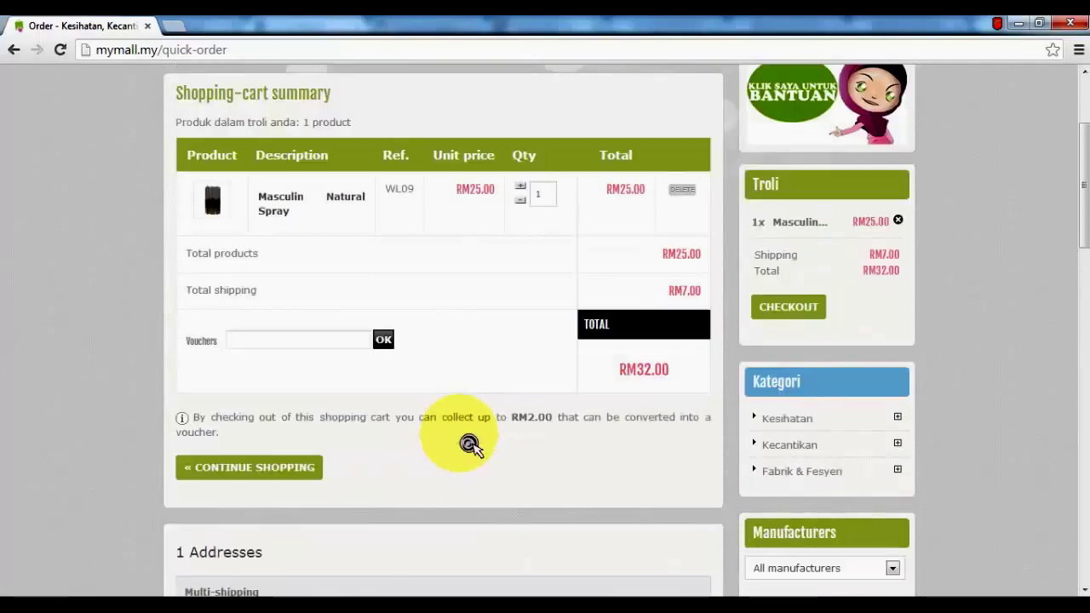
pyautogui.scroll(-2, 460, 440)
pyautogui.scroll(1, 459, 438)
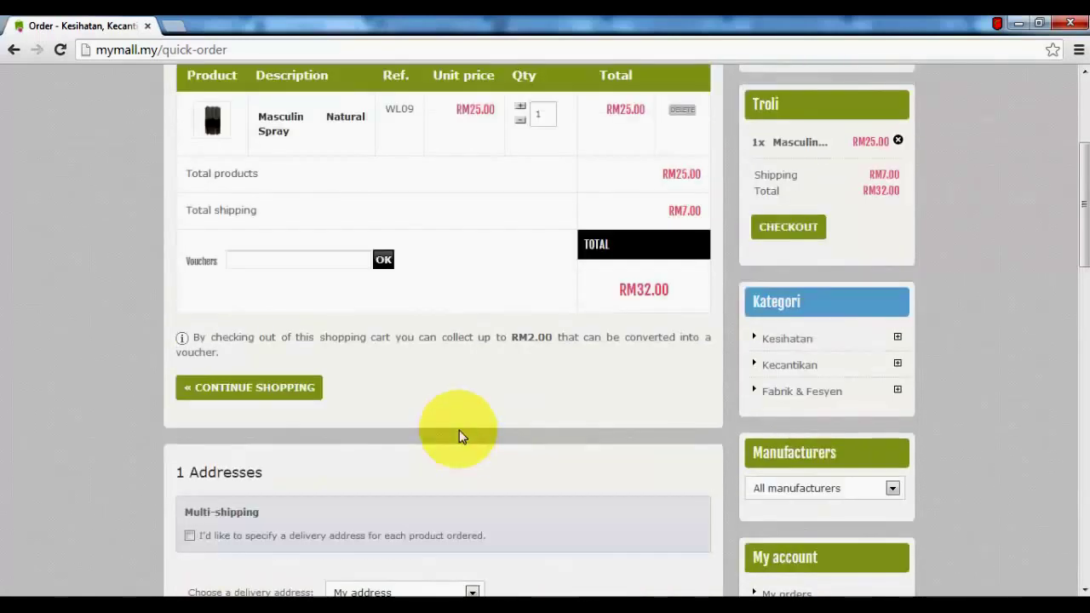
pyautogui.scroll(-1, 460, 436)
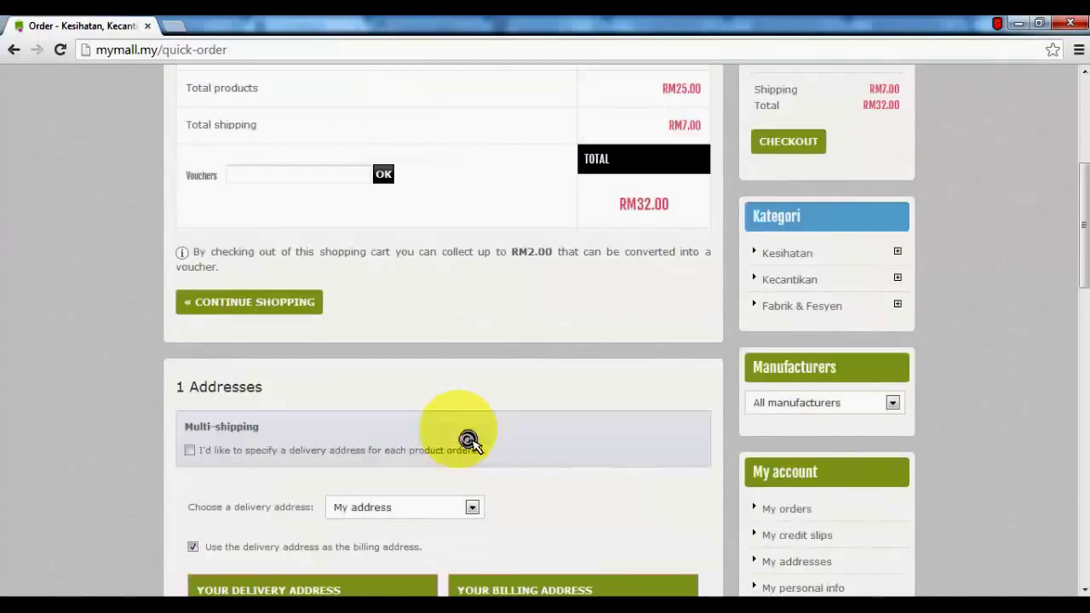
pyautogui.click(189, 451)
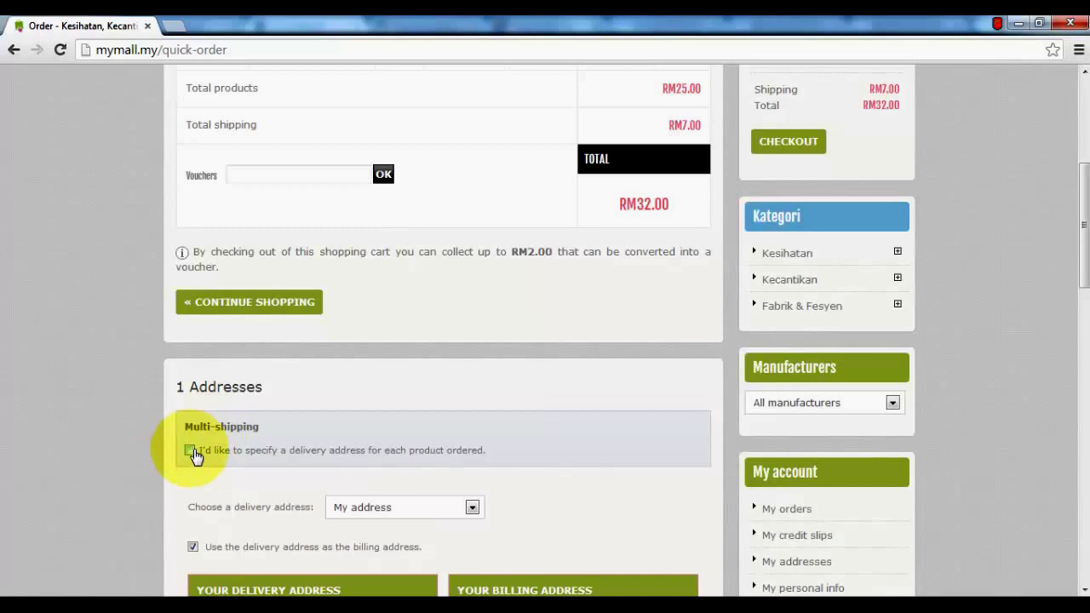
pyautogui.click(191, 452)
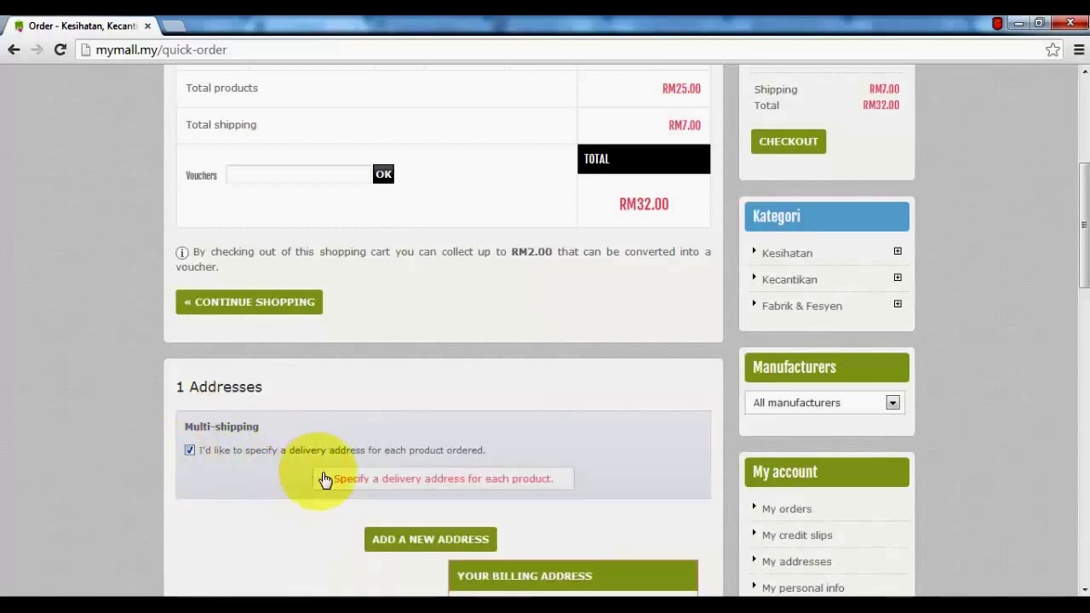
pyautogui.click(362, 494)
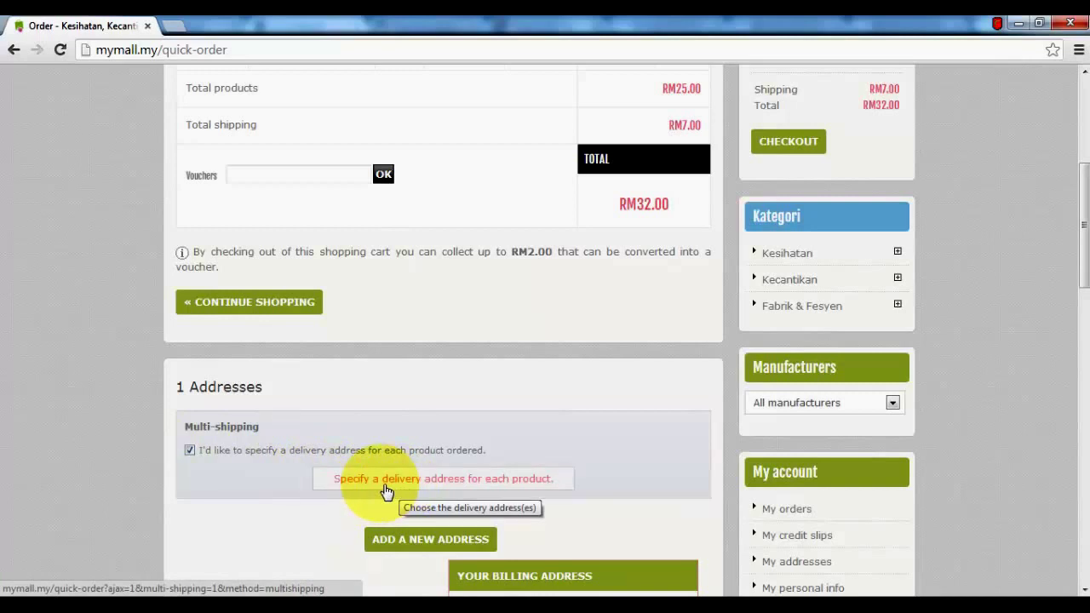
pyautogui.click(190, 452)
pyautogui.scroll(-1, 142, 450)
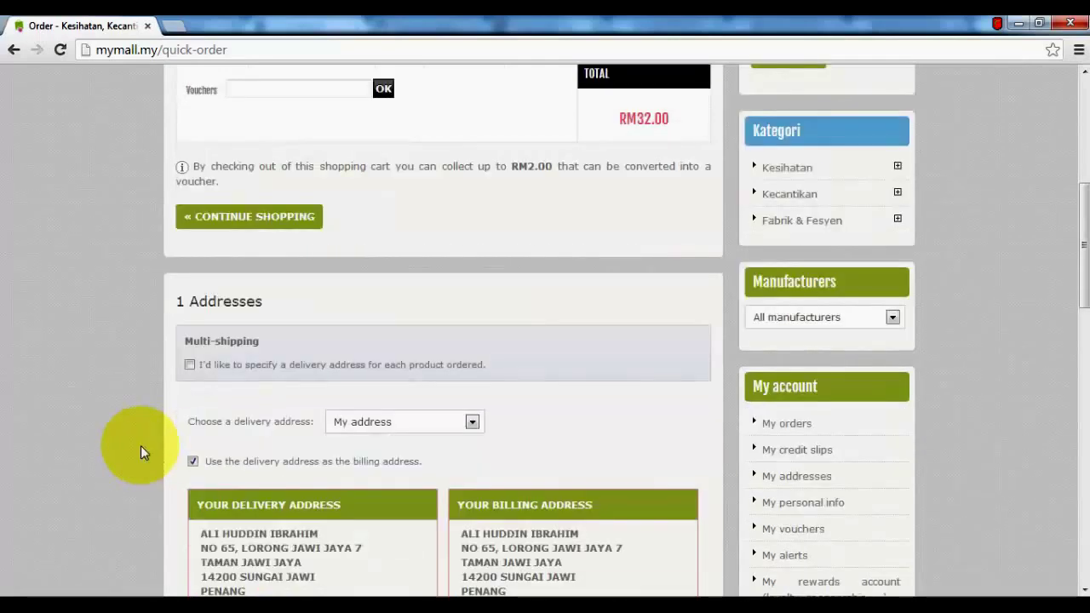
pyautogui.scroll(-3, 141, 445)
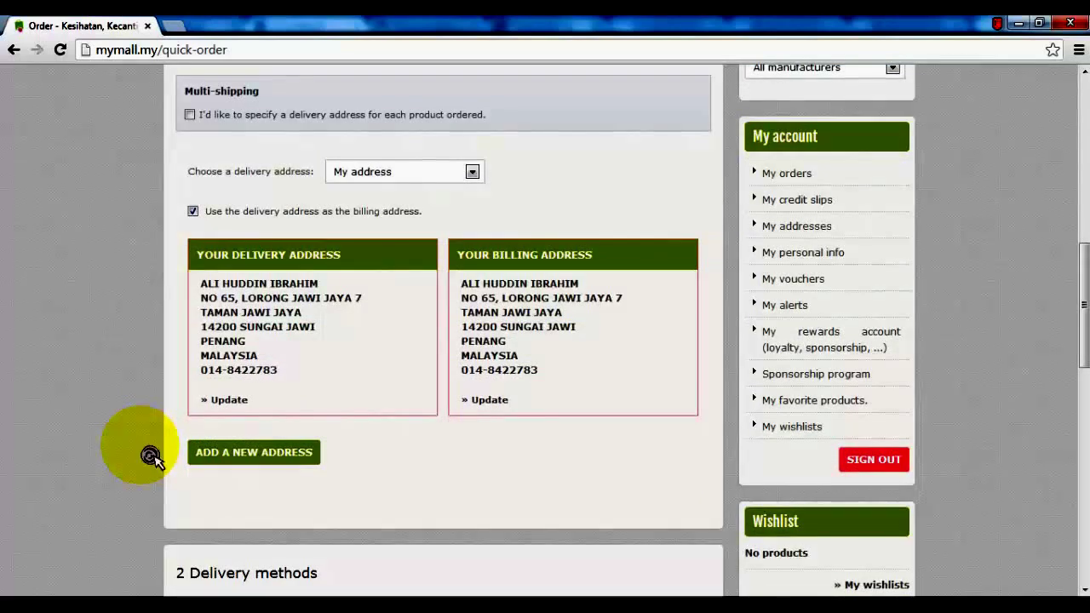
pyautogui.scroll(-3, 150, 455)
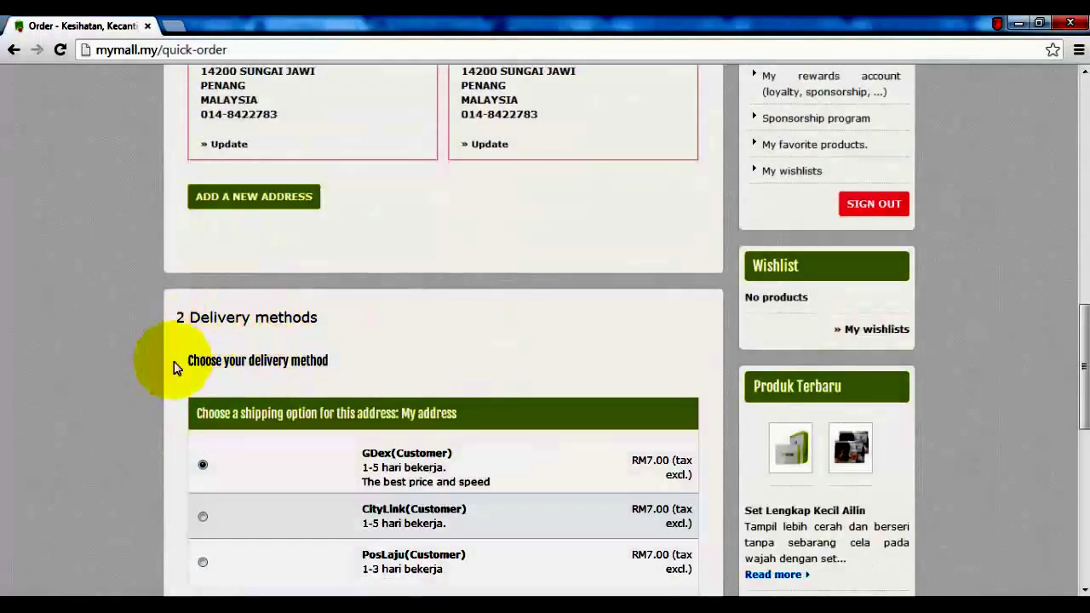
# Switch delivery from GDex to PosLaju (Customer), RM7.00, 1-3 working days
pyautogui.scroll(-1, 121, 411)
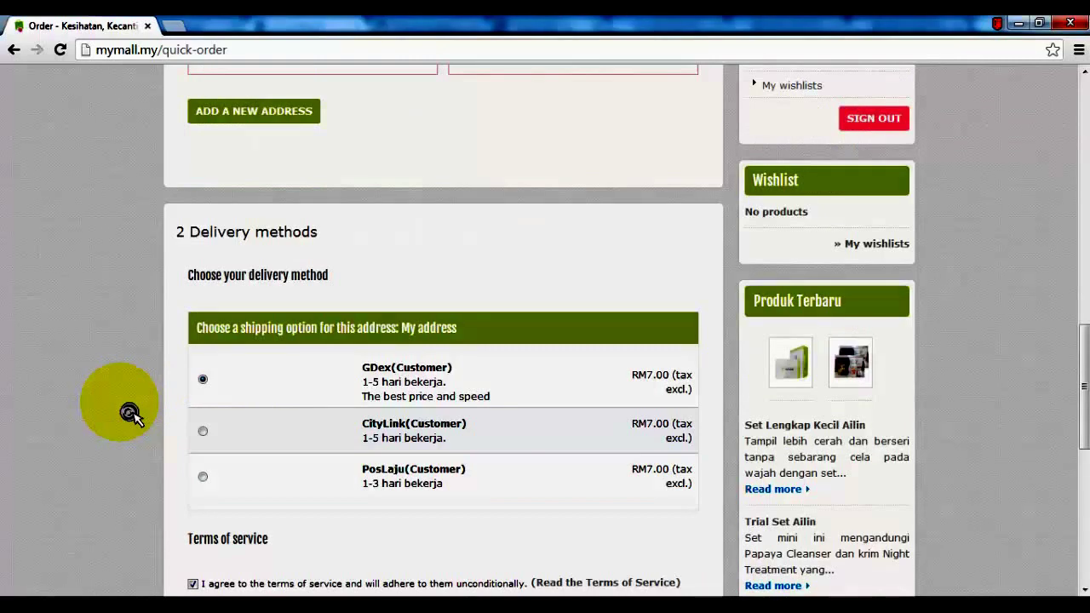
pyautogui.click(203, 478)
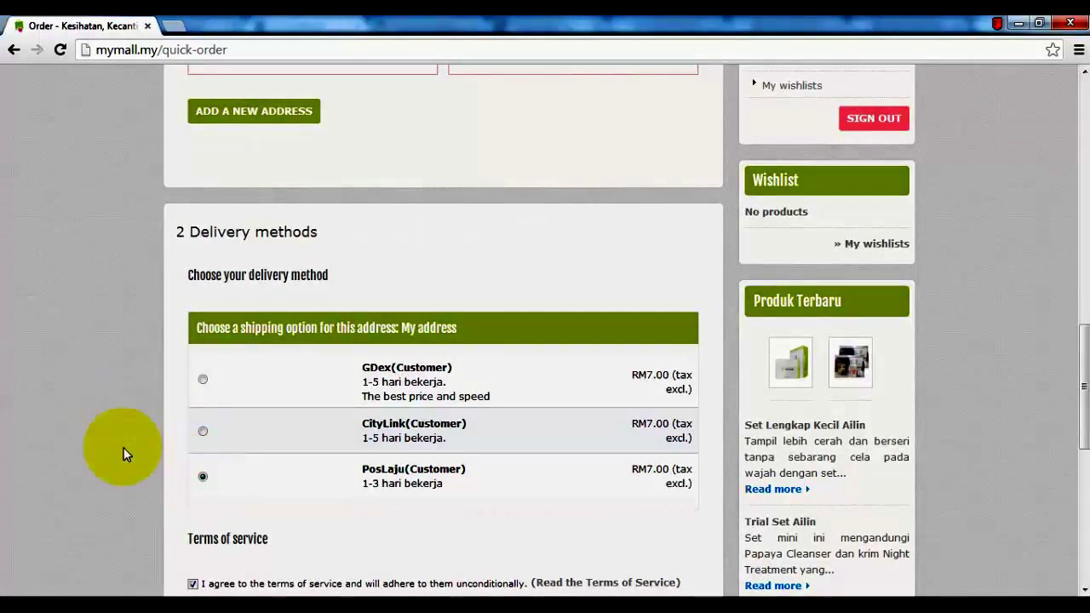
pyautogui.scroll(-3, 124, 453)
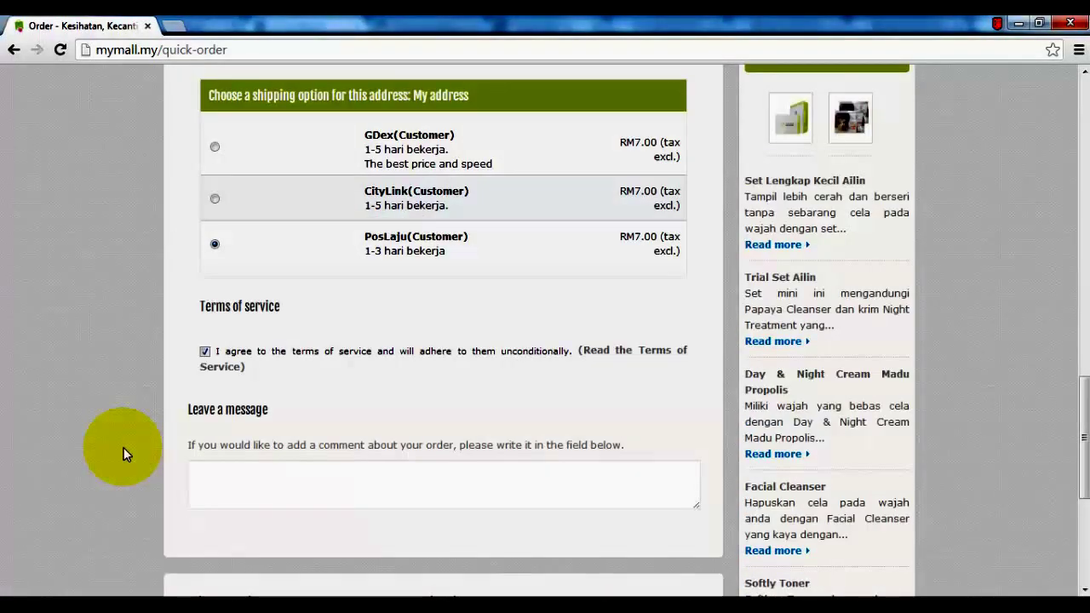
pyautogui.scroll(-2, 125, 452)
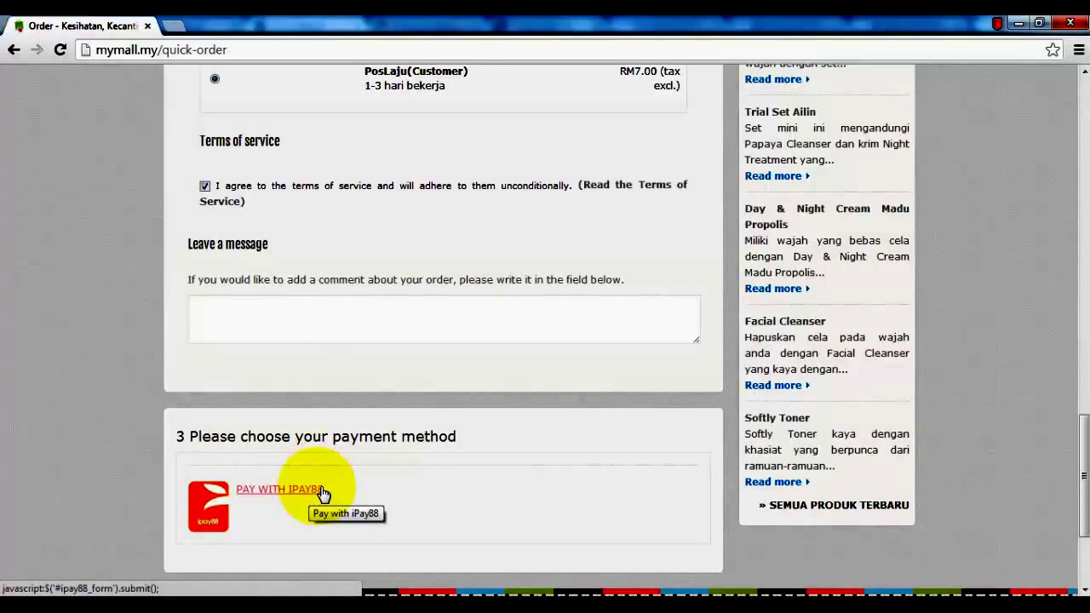
# Choose iPay88 as the payment method, opening the MYR 32.00 payment page
pyautogui.click(322, 491)
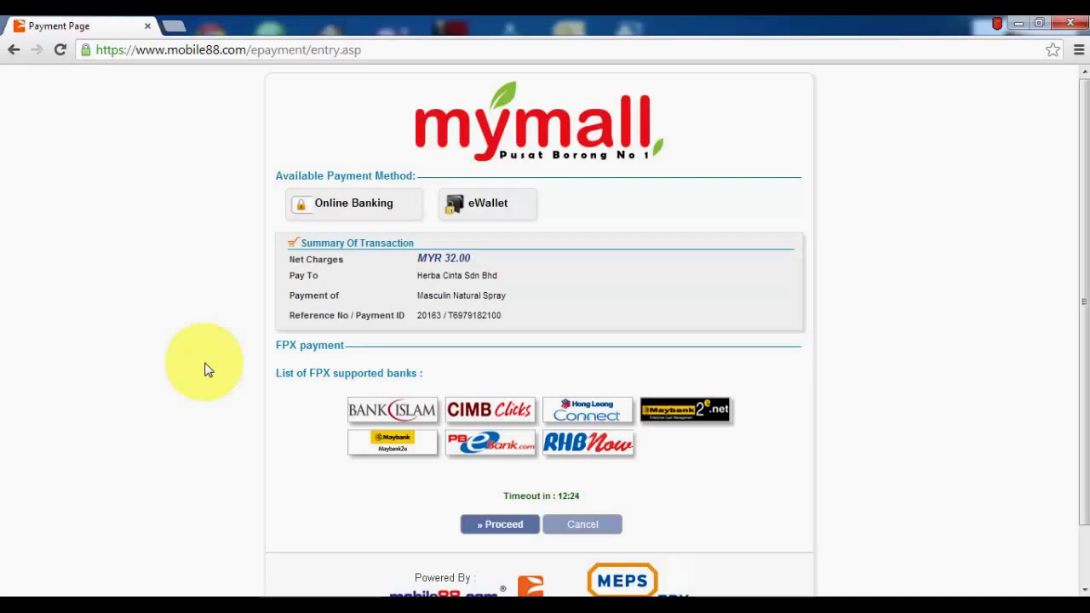
# Proceed with the RM 32.00 iPay88 online-banking payment to the FPX bank selection
pyautogui.middleClick(214, 372)
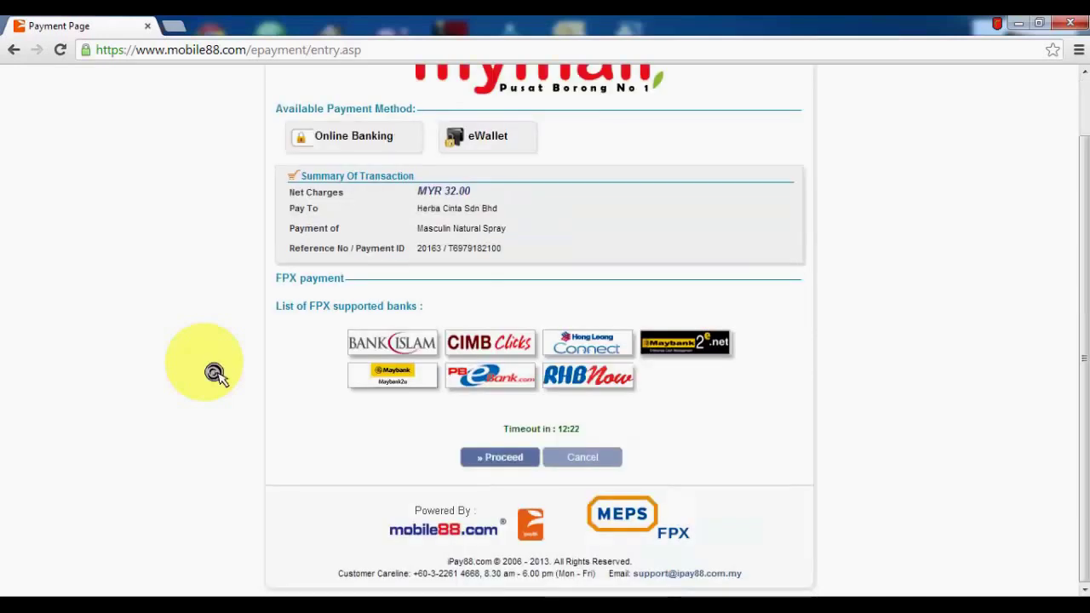
pyautogui.scroll(1, 214, 372)
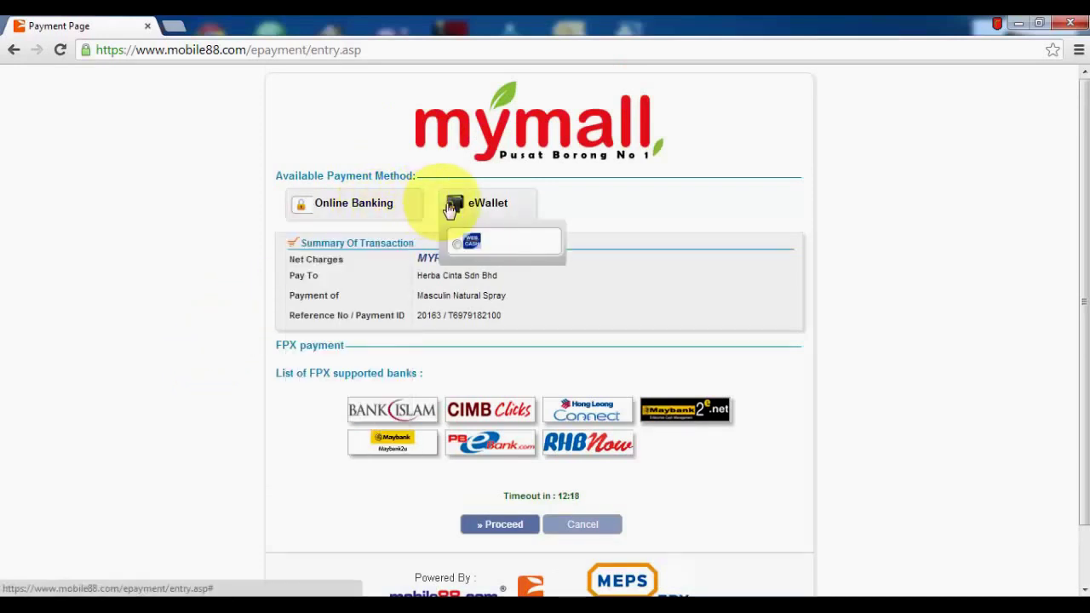
pyautogui.moveTo(482, 202)
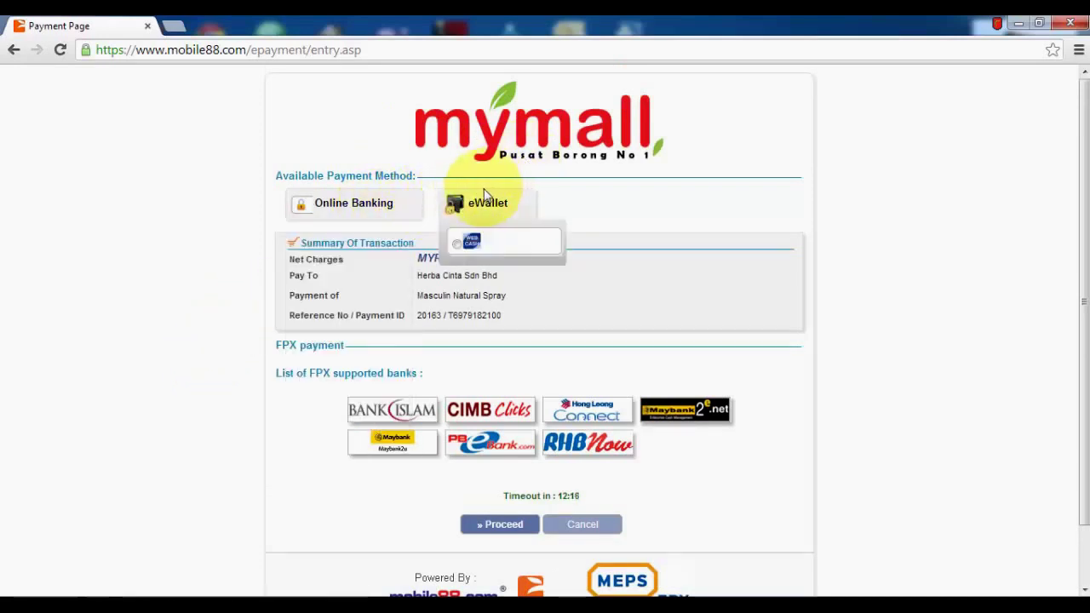
pyautogui.moveTo(405, 211)
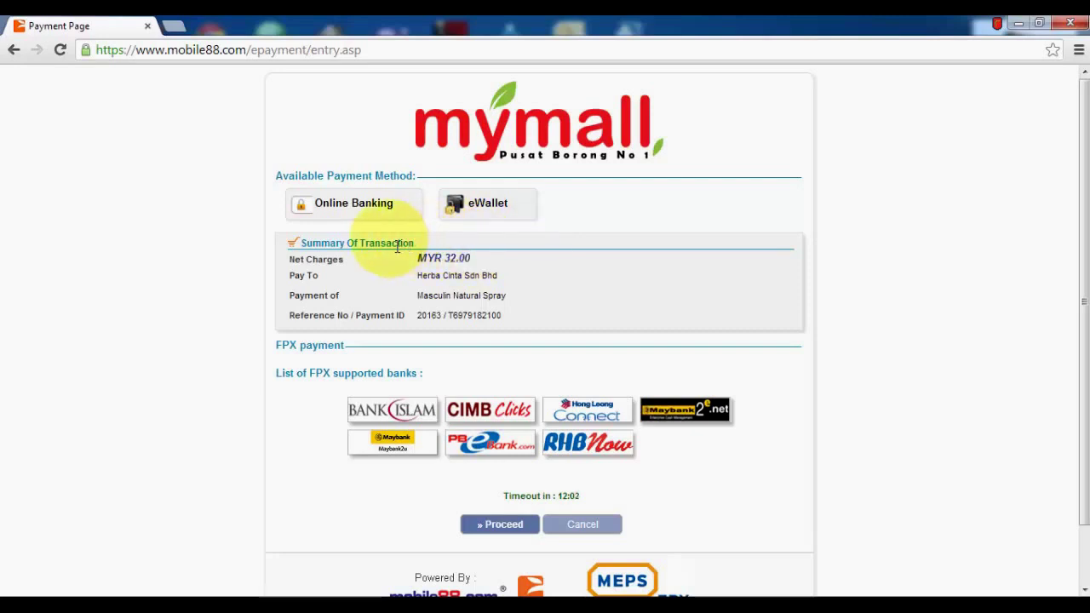
pyautogui.moveTo(361, 214)
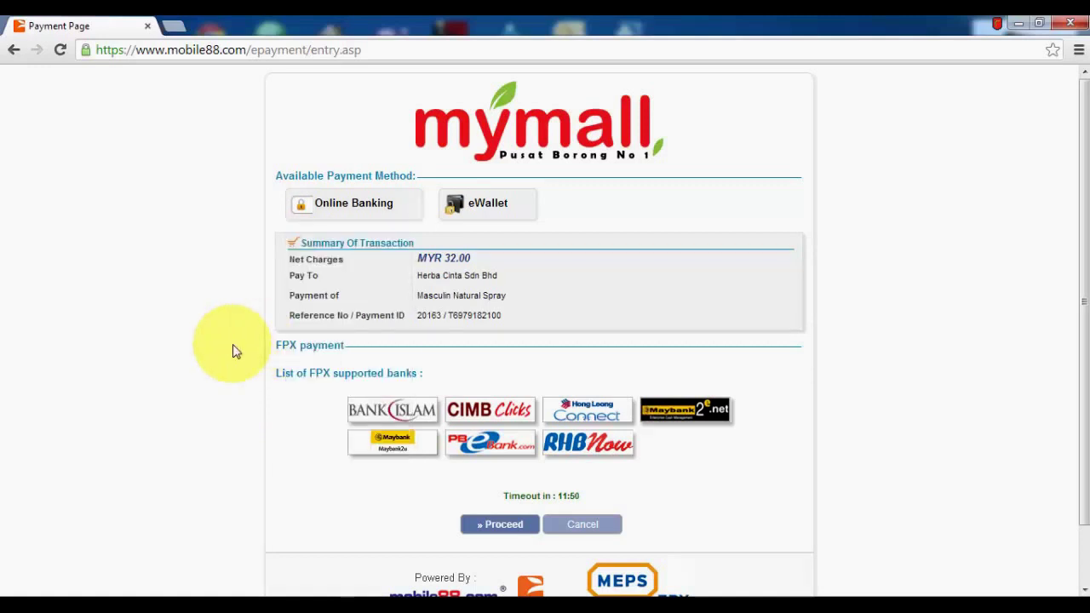
pyautogui.scroll(-1, 236, 351)
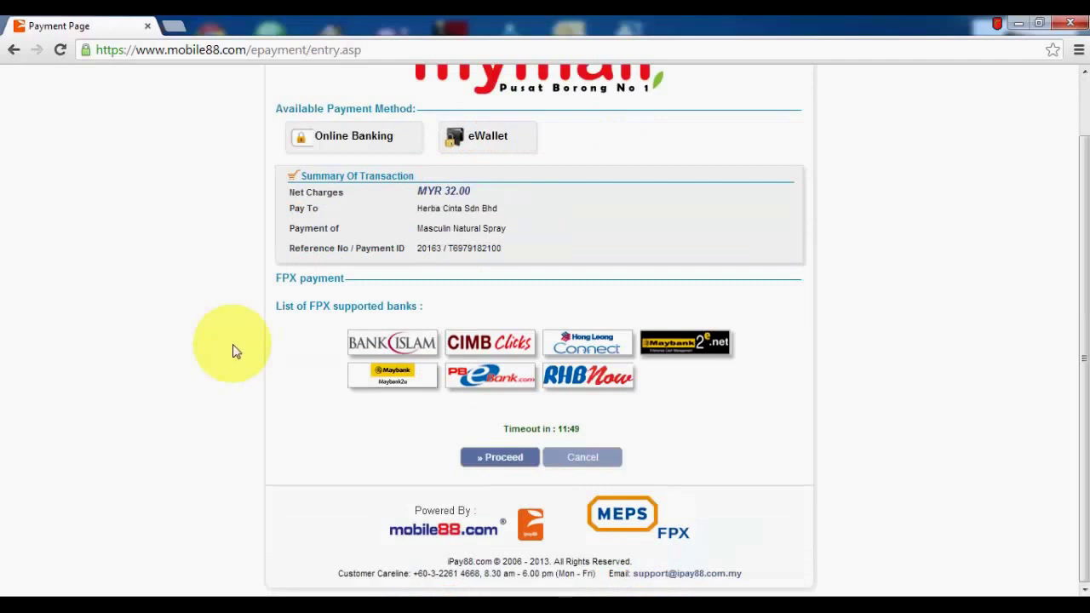
pyautogui.click(514, 461)
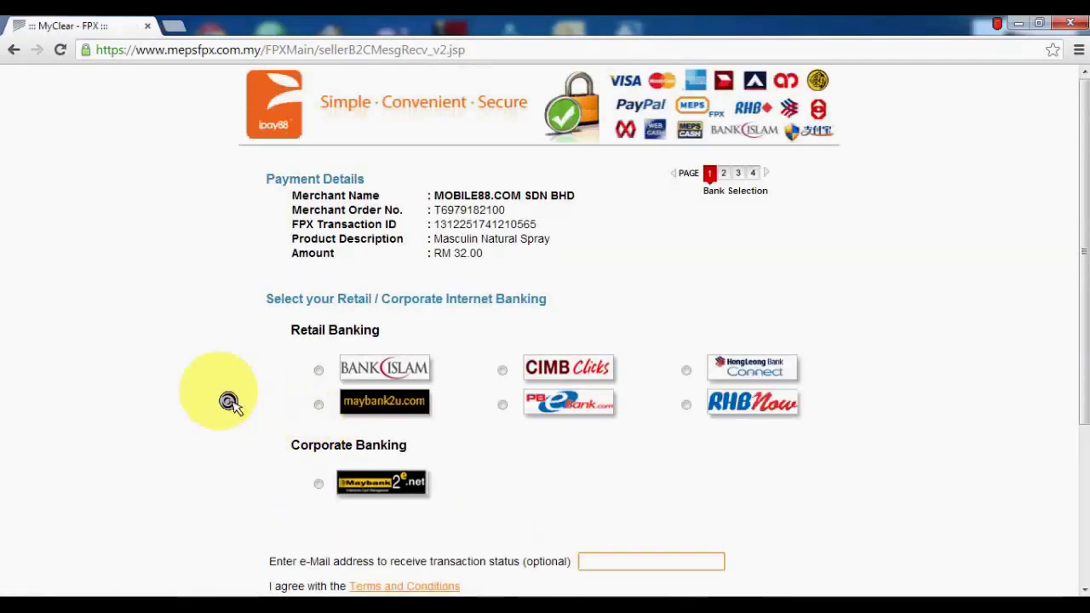
# Choose maybank2u.com, enter your e-mail for transaction status, and agree to continue to the bank
pyautogui.scroll(-1, 228, 402)
pyautogui.scroll(1, 228, 402)
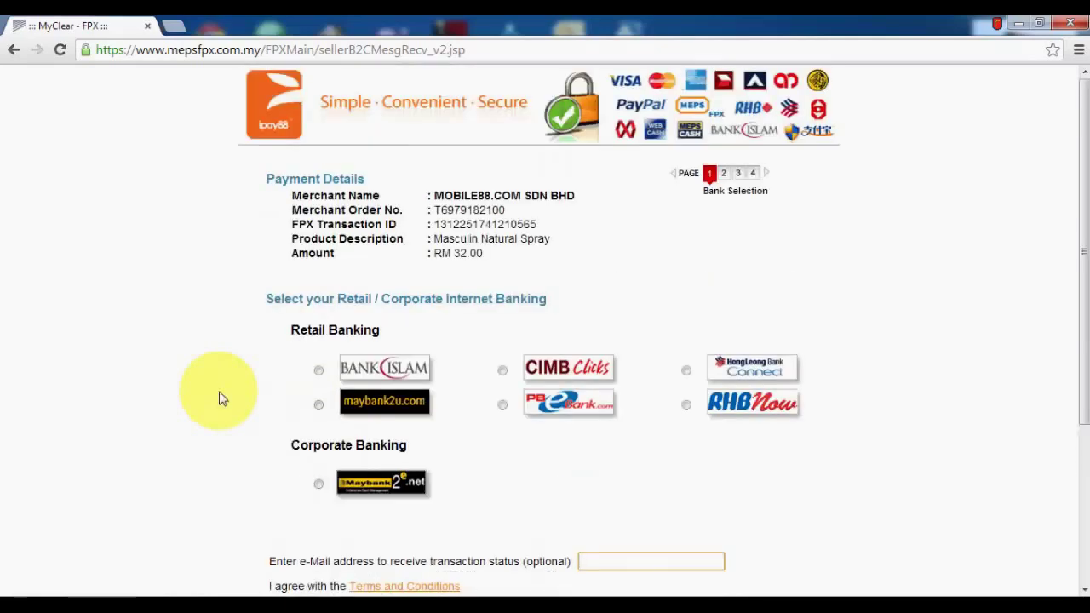
pyautogui.scroll(-1, 226, 400)
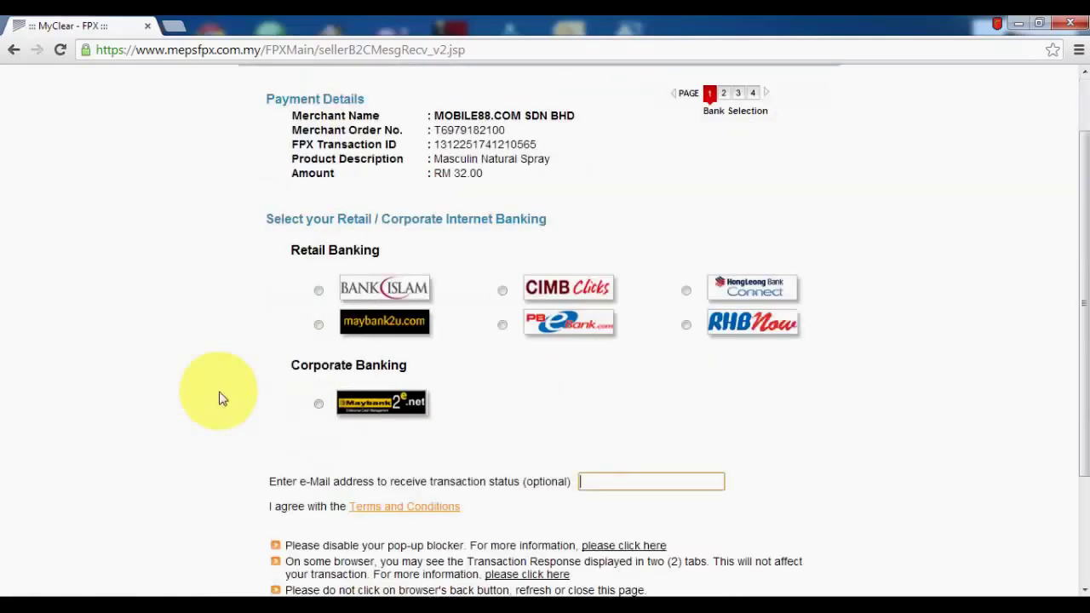
pyautogui.click(319, 325)
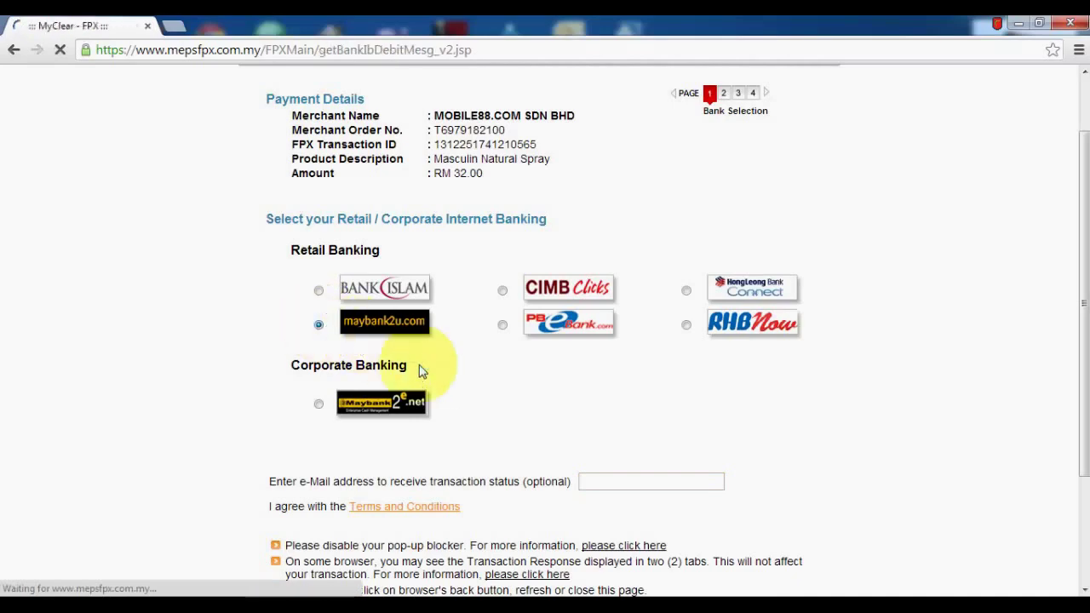
pyautogui.scroll(-1, 515, 475)
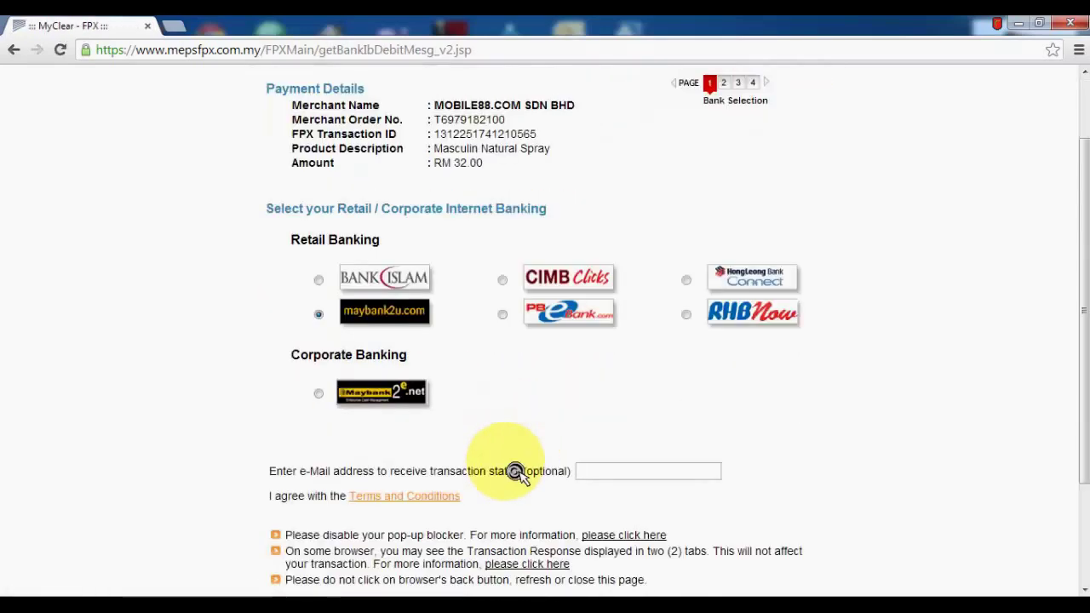
pyautogui.click(626, 475)
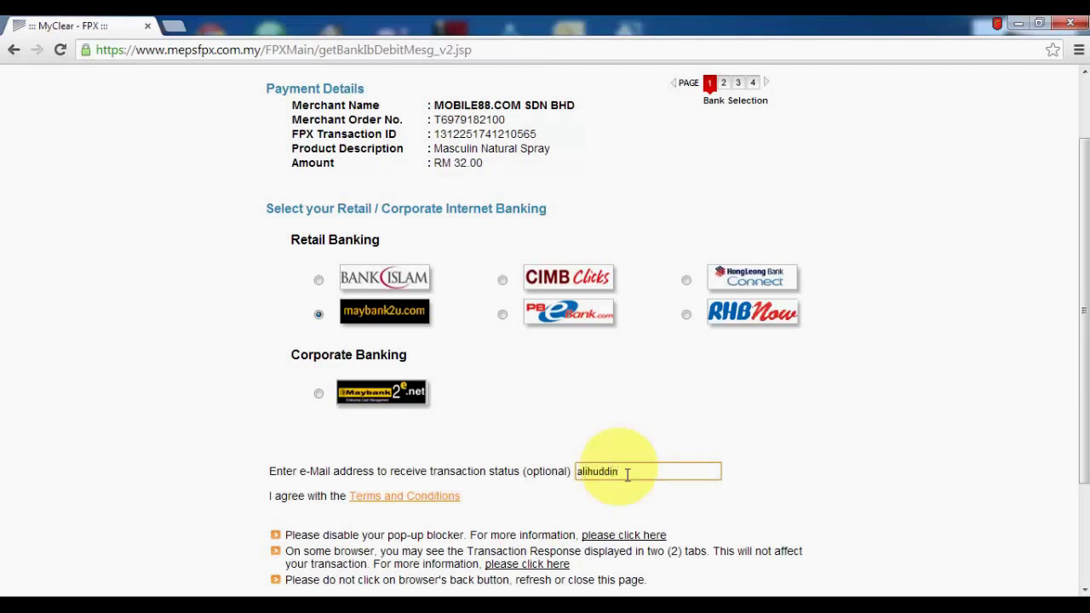
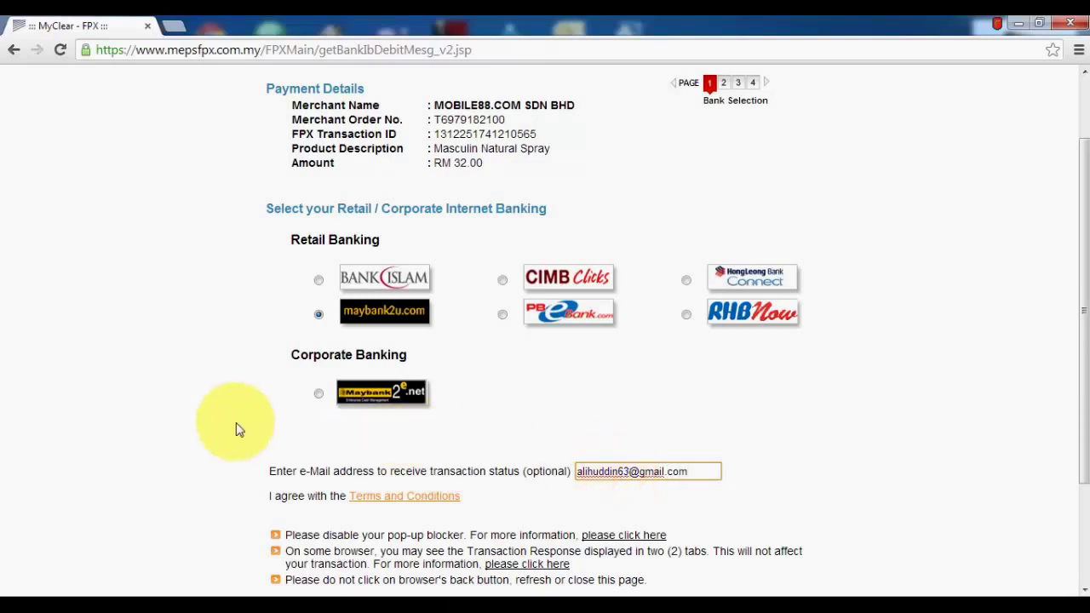
pyautogui.scroll(-3, 239, 433)
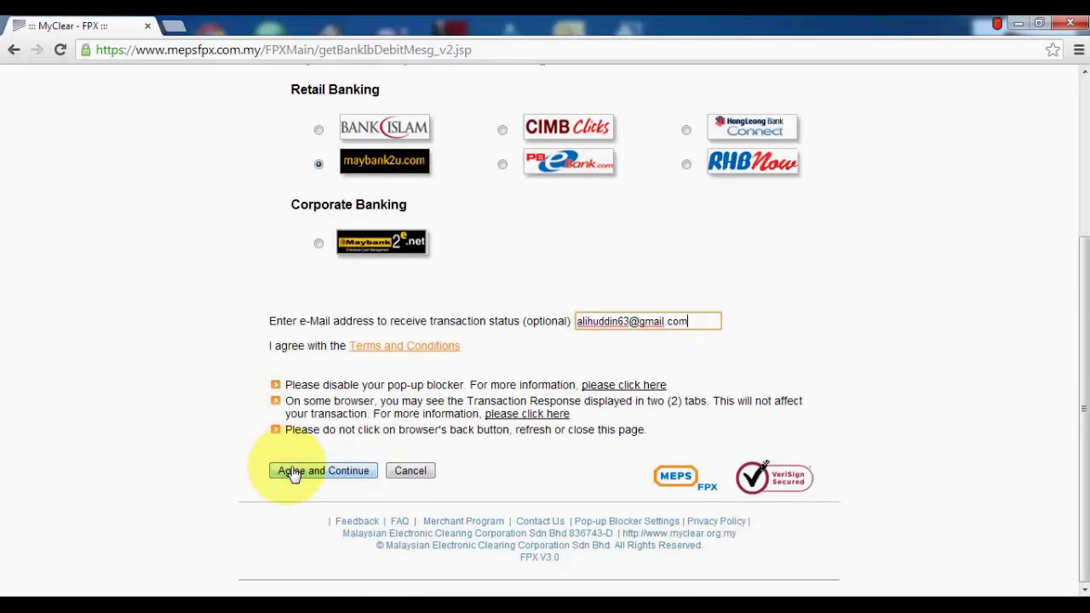
pyautogui.click(293, 474)
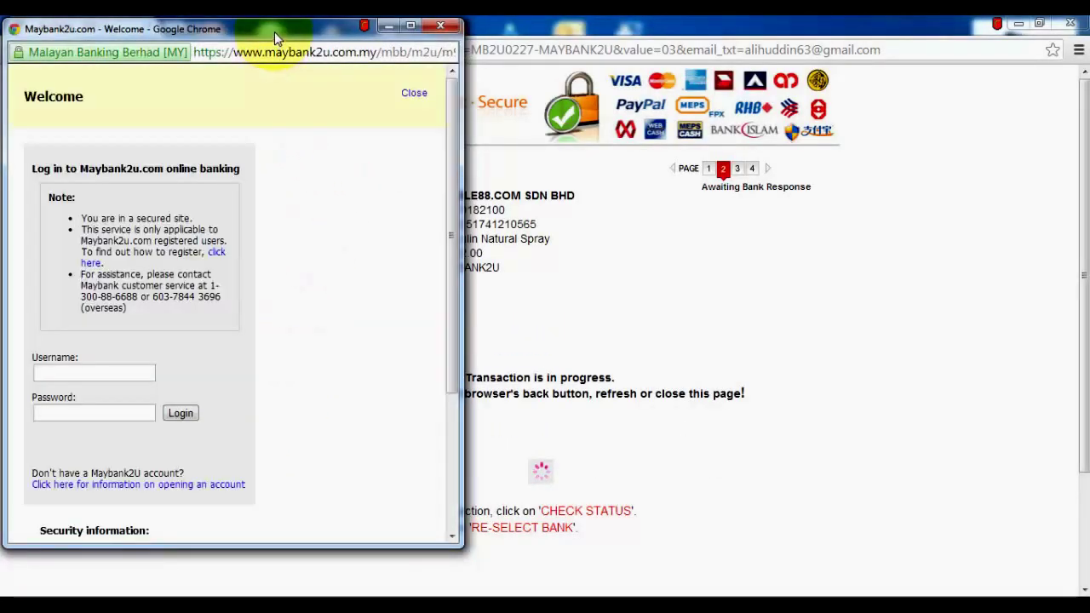
# Centre the Maybank2u login window and sign in with your online banking username and password
pyautogui.moveTo(274, 32); pyautogui.dragTo(543, 60)
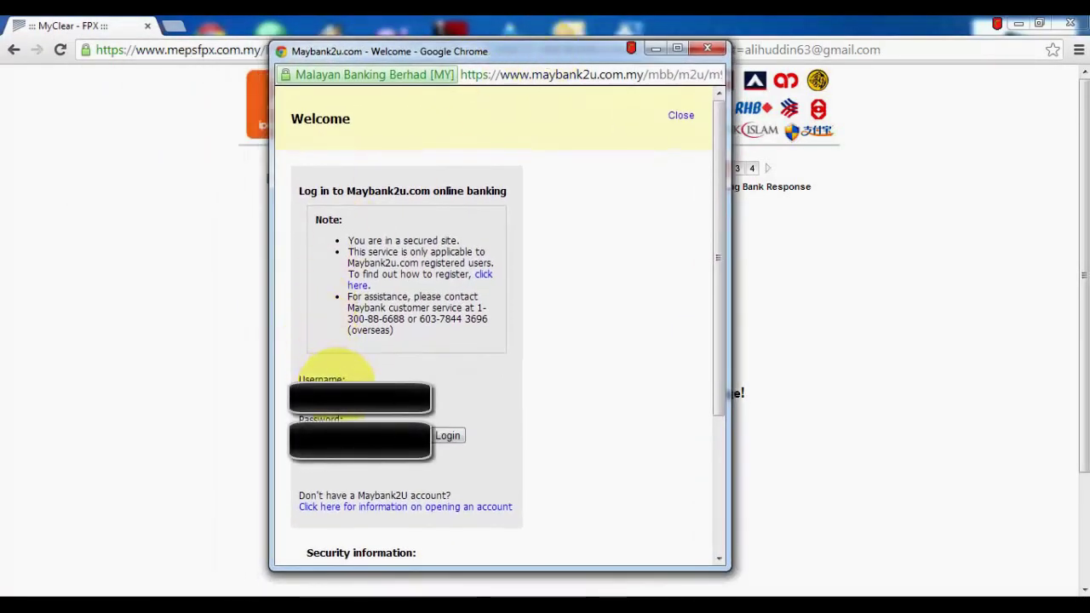
pyautogui.click(337, 385)
pyautogui.click(447, 435)
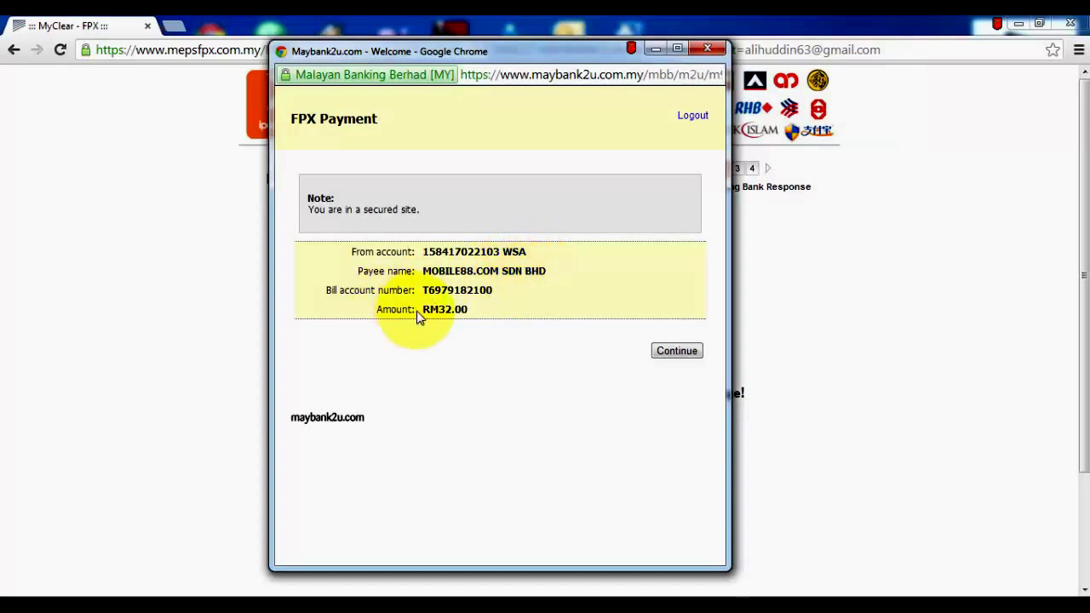
# Continue the RM32.00 FPX payment, request a TAC by SMS, enter the code and confirm
pyautogui.click(673, 351)
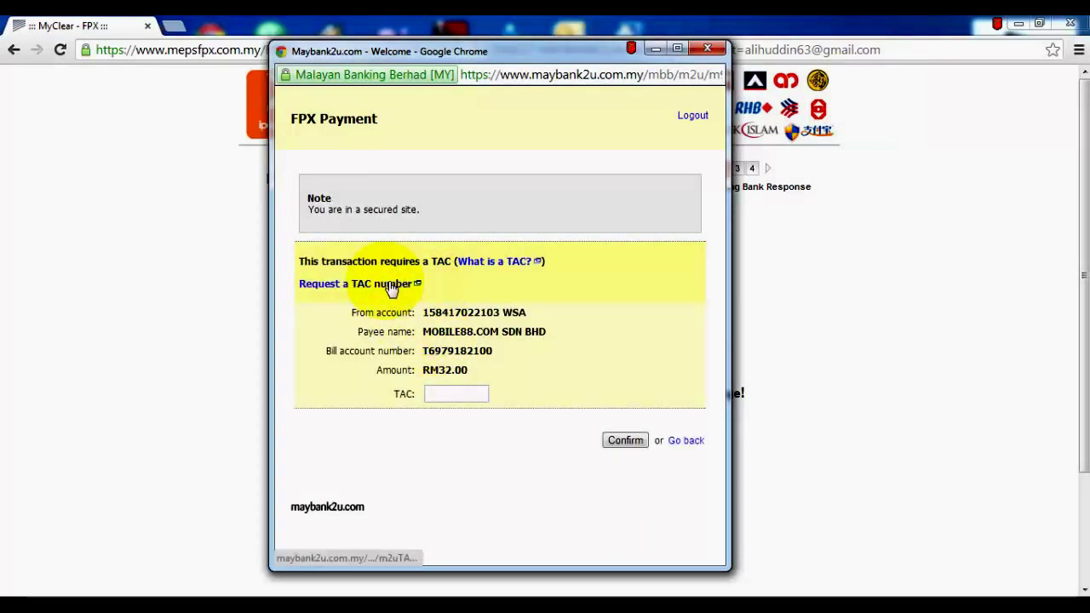
pyautogui.click(391, 286)
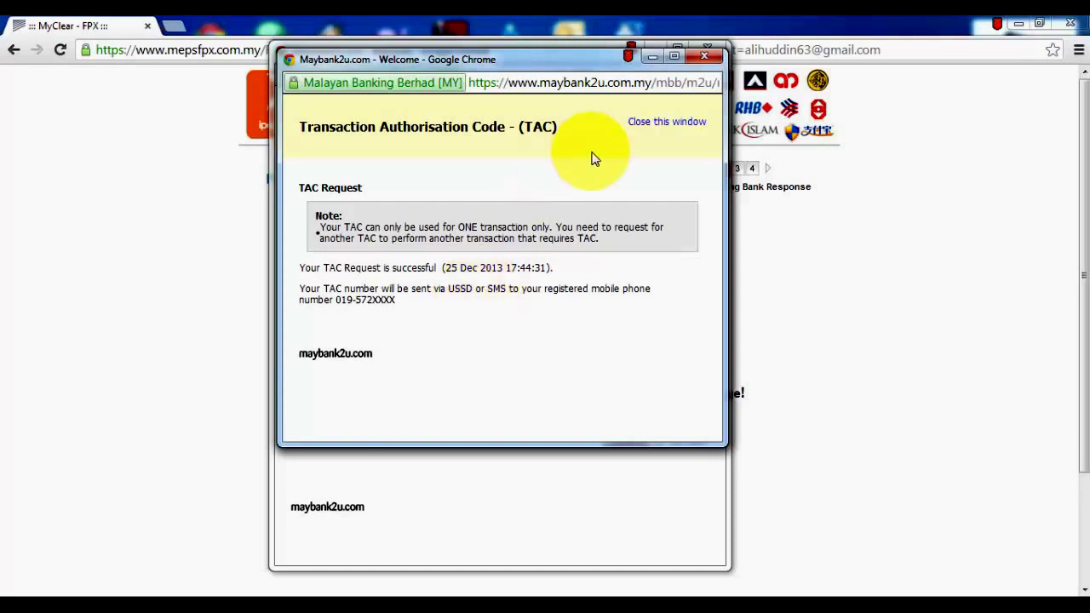
pyautogui.click(651, 124)
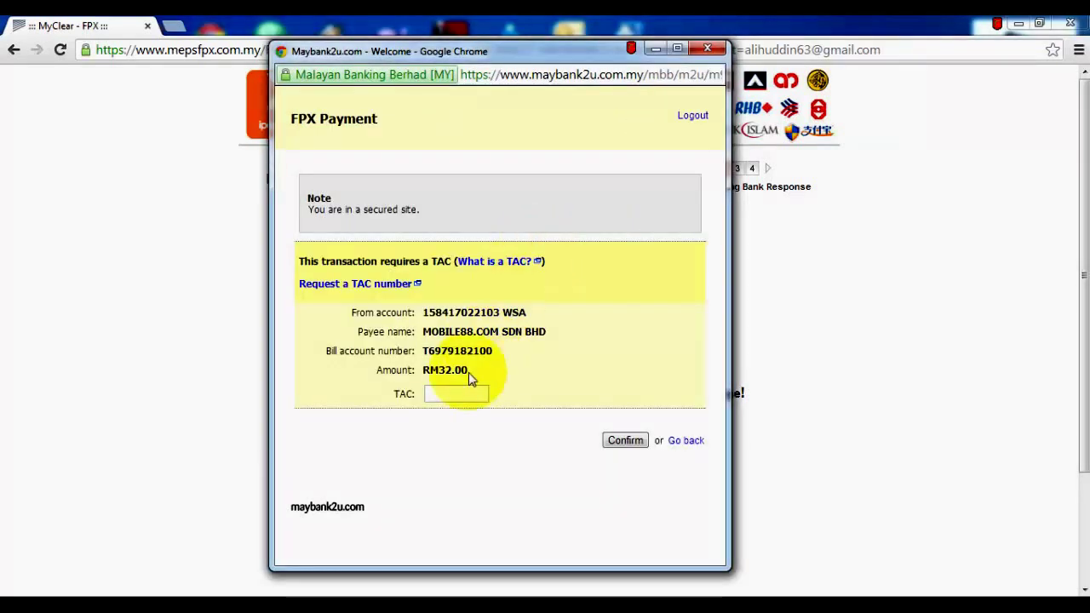
pyautogui.click(454, 394)
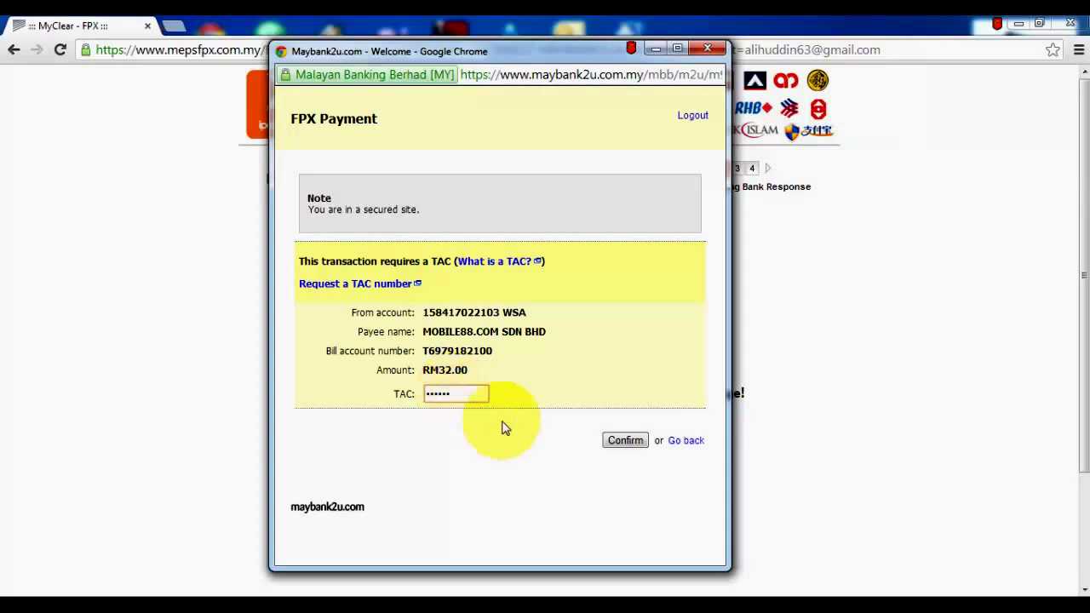
pyautogui.click(638, 445)
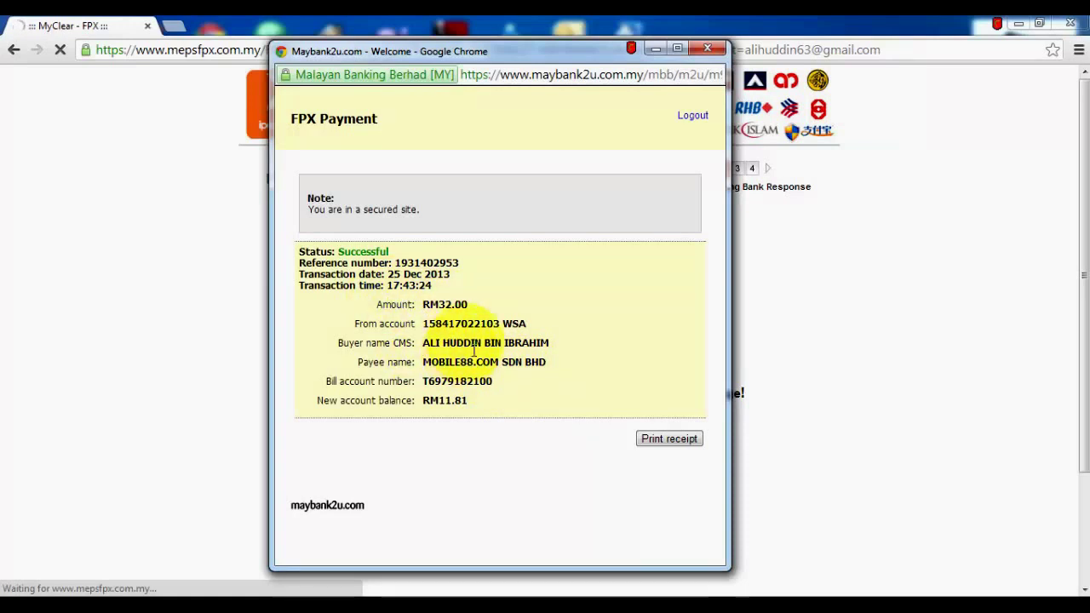
# Close the Maybank2u window once the payment has gone through
pyautogui.click(708, 49)
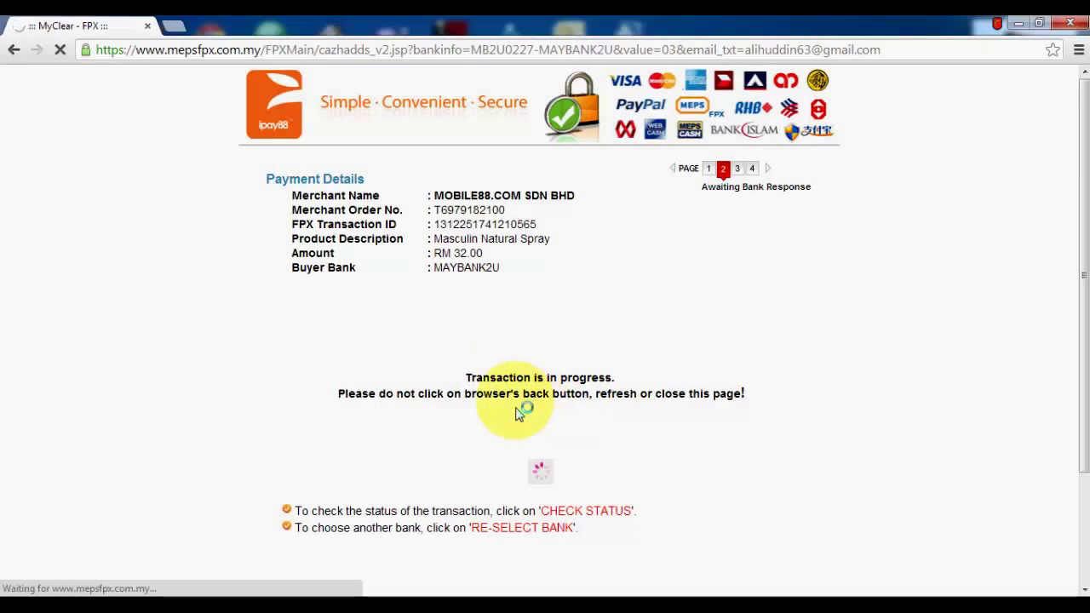
# Dismiss the ctrl-key warnings and complete the Approved RM 32.00 transaction, returning to MyMall
pyautogui.press('ctrl')
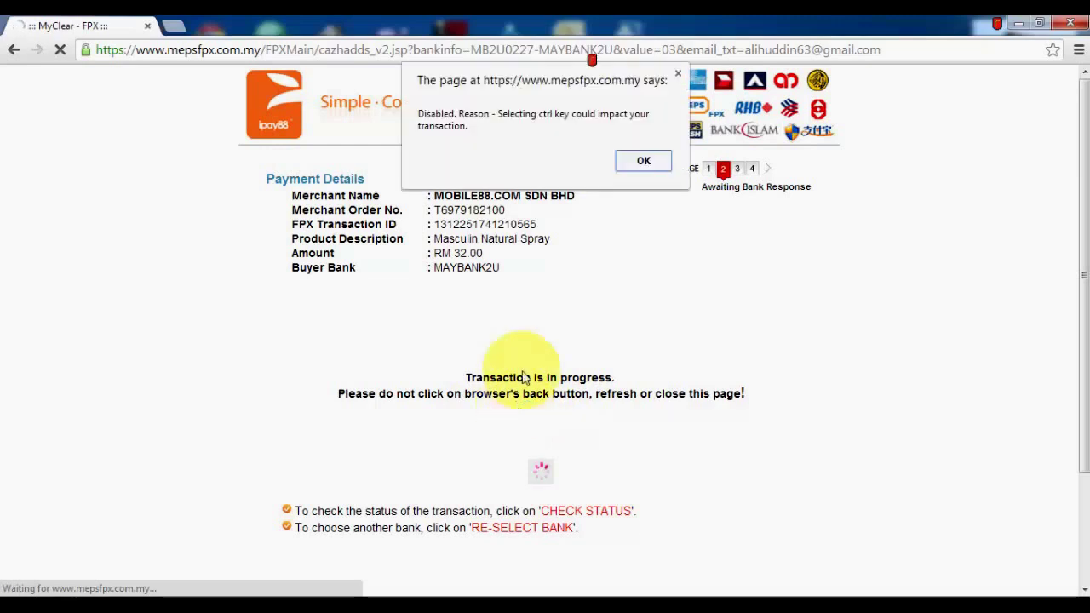
pyautogui.click(645, 161)
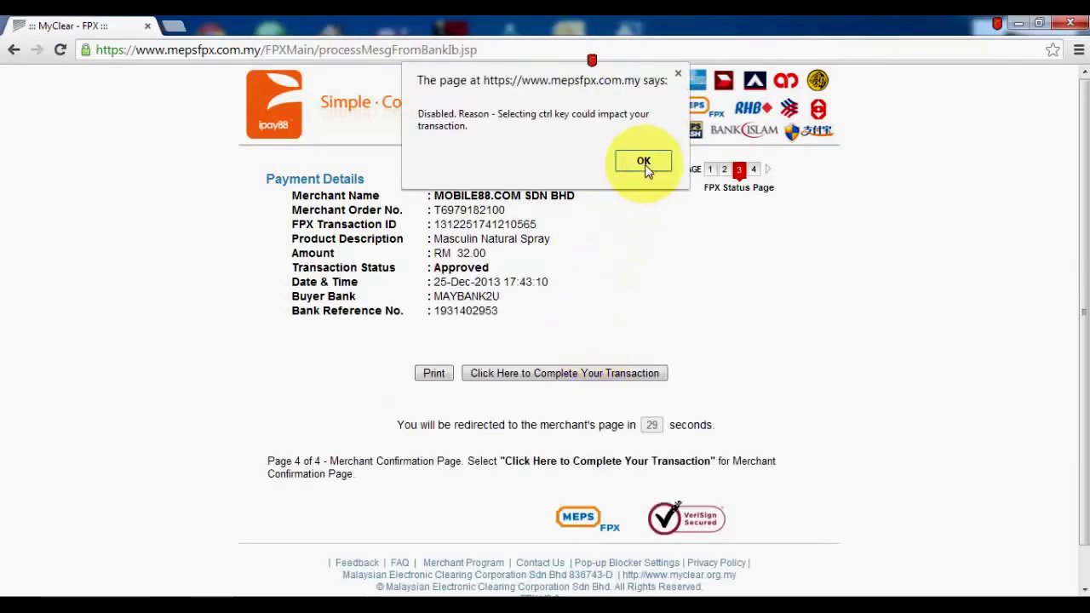
pyautogui.click(644, 162)
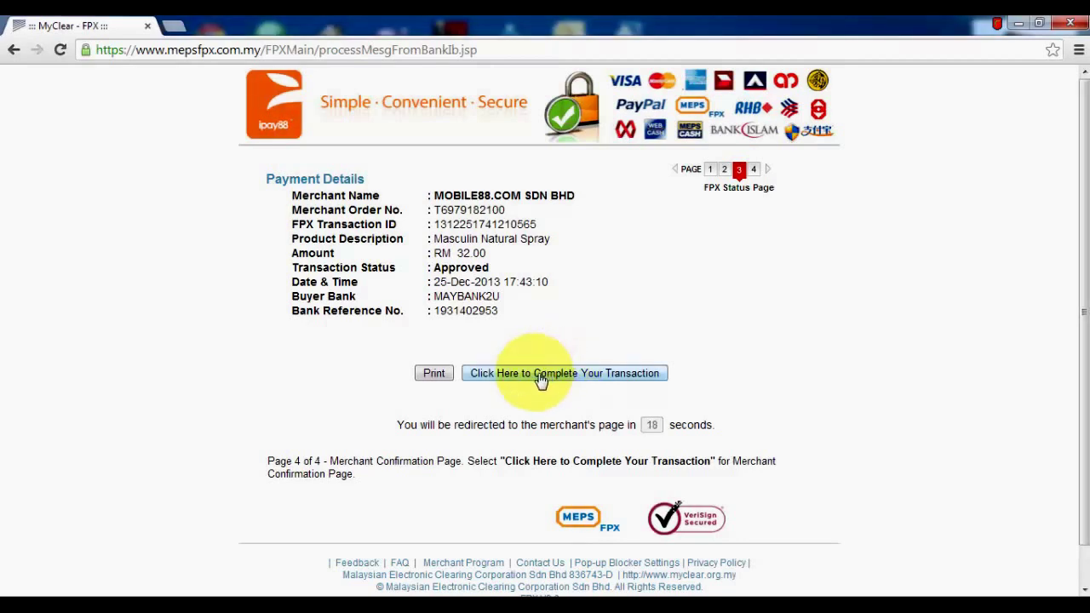
pyautogui.click(539, 375)
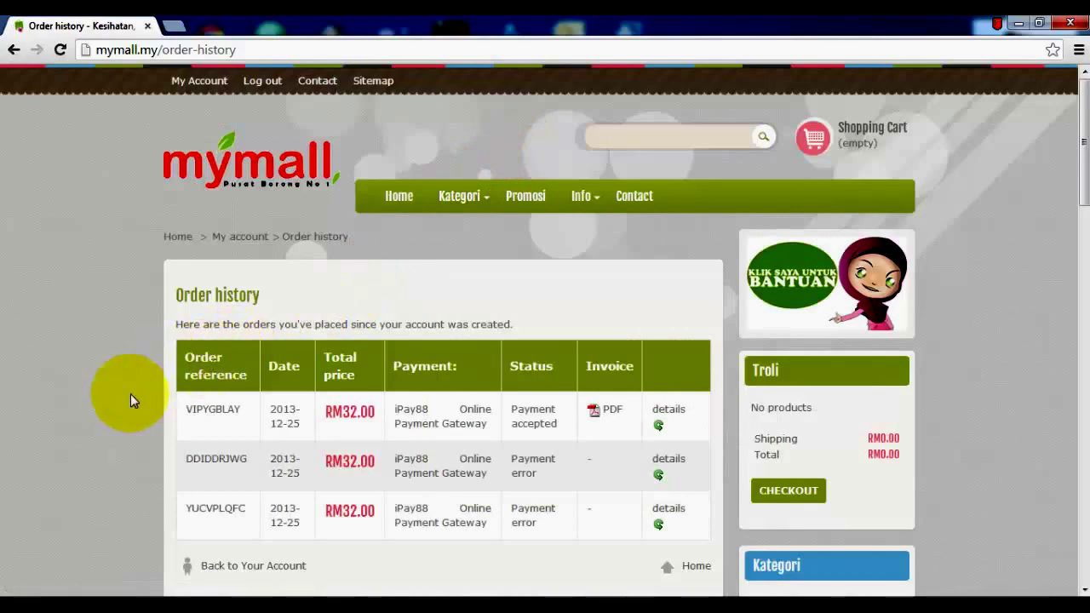
# Scroll the Order history to the RM32.00 iPay88 order marked Payment accepted
pyautogui.scroll(-1, 131, 394)
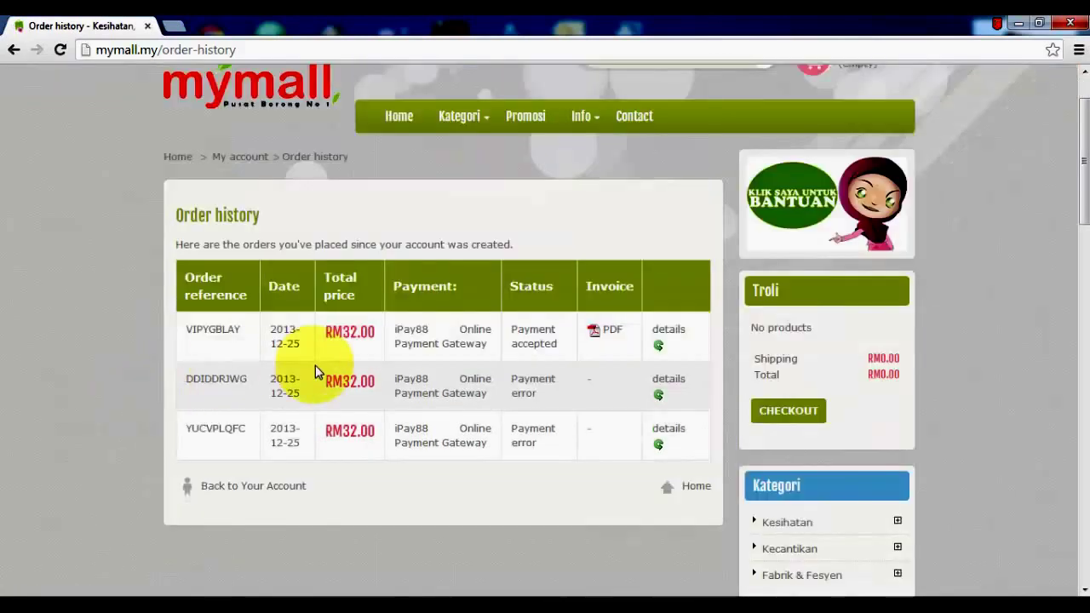